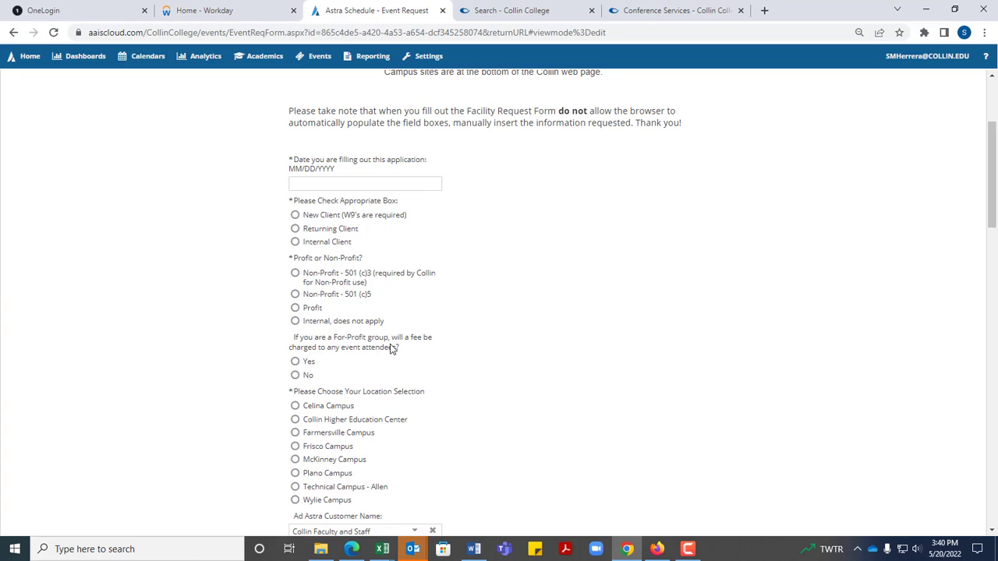
Enter "TEST Ad astra" as the event title and set the event type to Event in the request form
drag(992, 168, 993, 308)
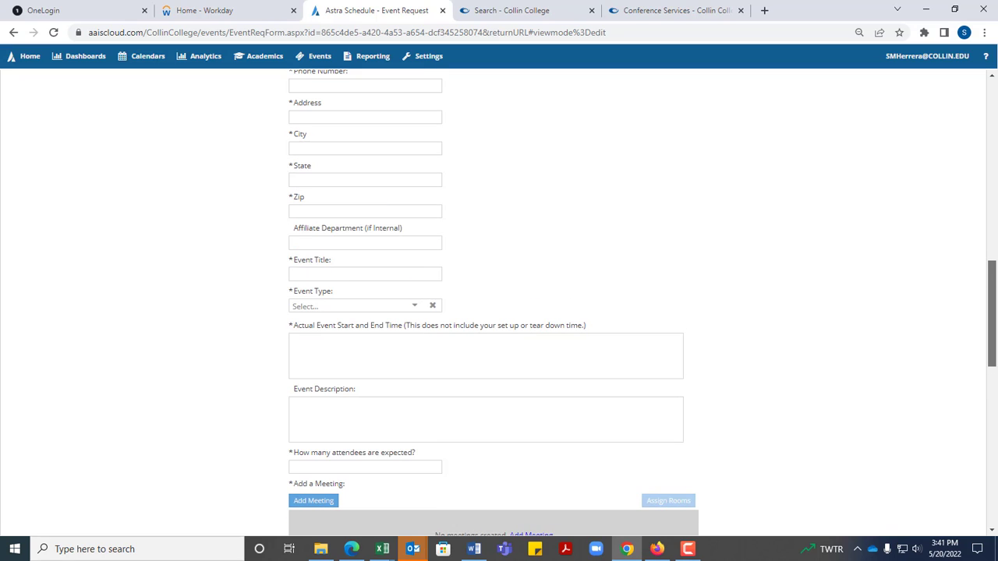
click(364, 276)
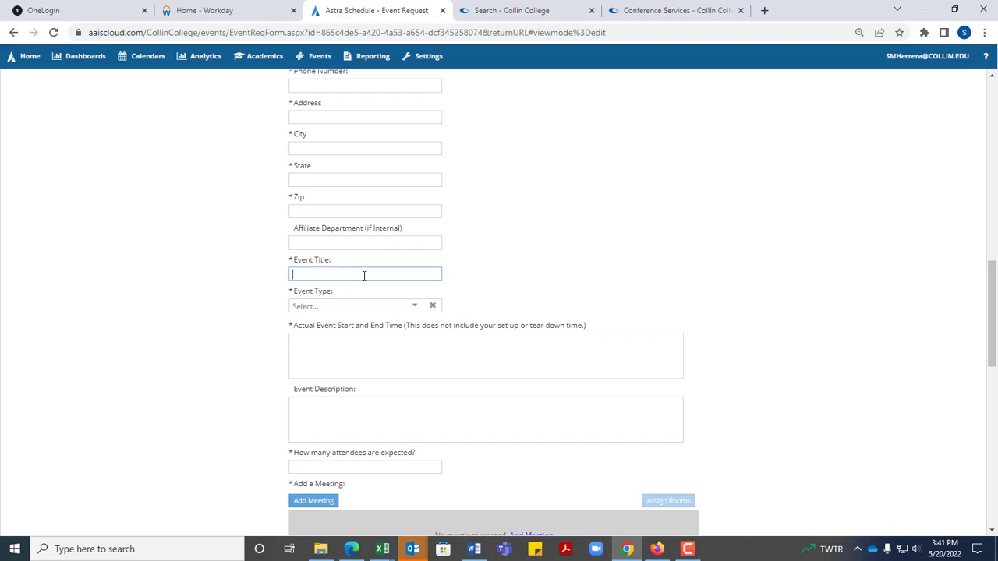
text(TEST Ad astra)
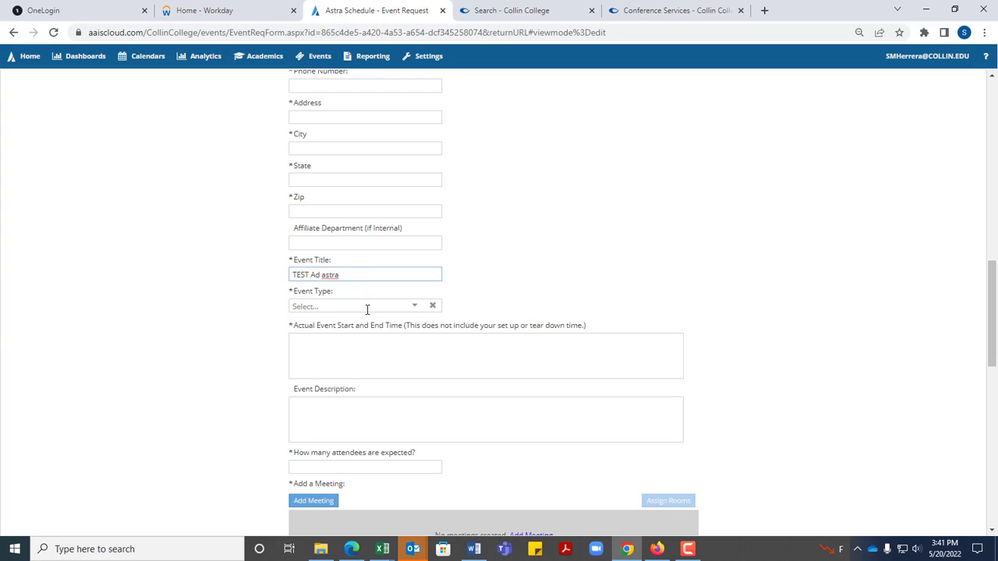
click(366, 306)
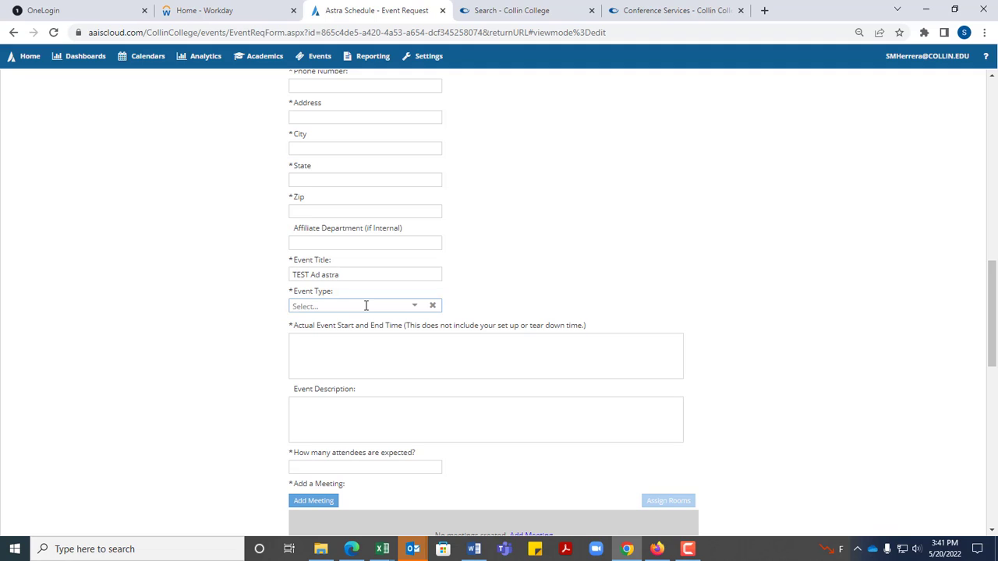
text(event)
click(330, 323)
Start adding a single meeting to the request with a 9:00 AM start time and an 11:00 AM end time
scroll(392, 442, down, 1)
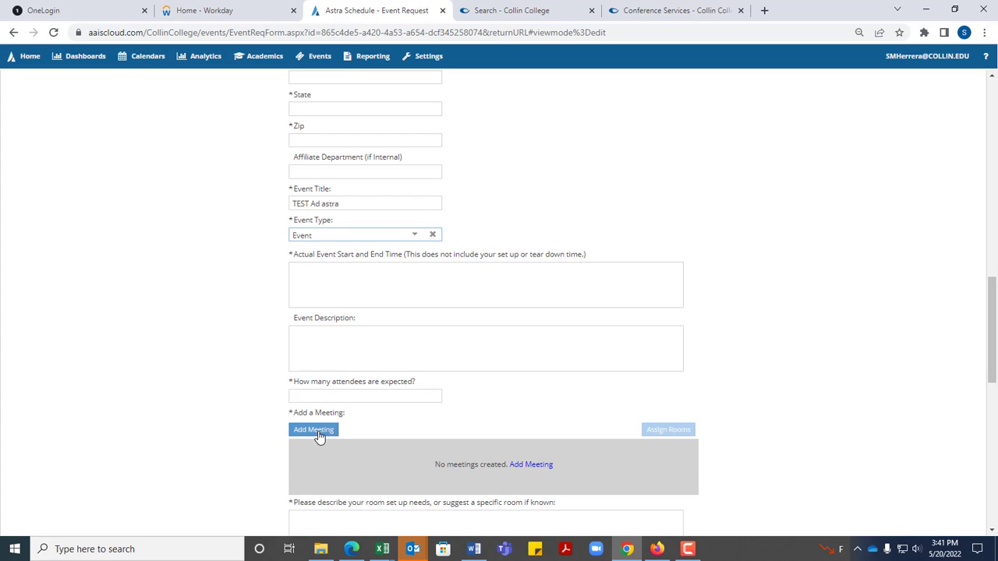
click(315, 431)
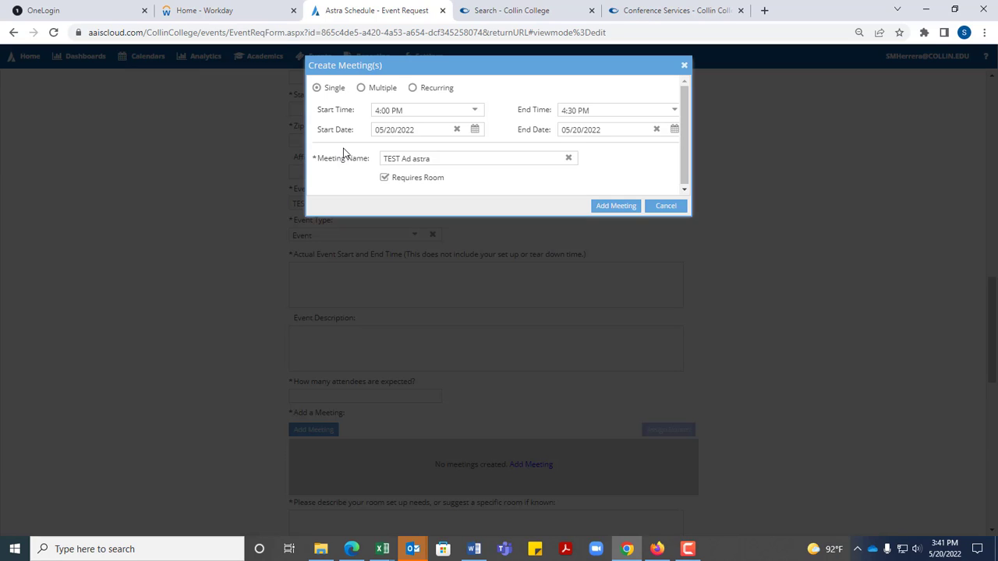
click(475, 113)
scroll(438, 203, up, 4)
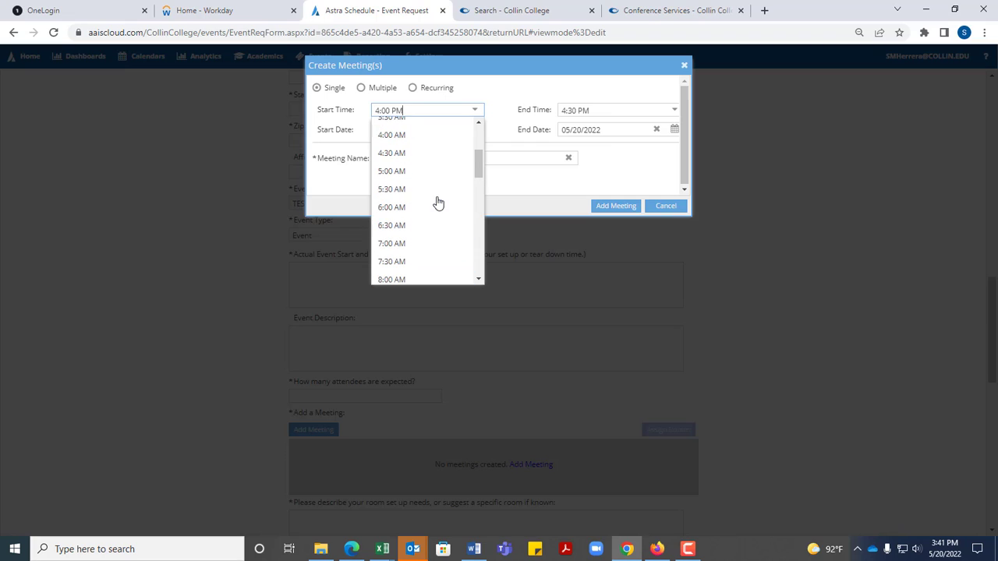
scroll(435, 265, down, 3)
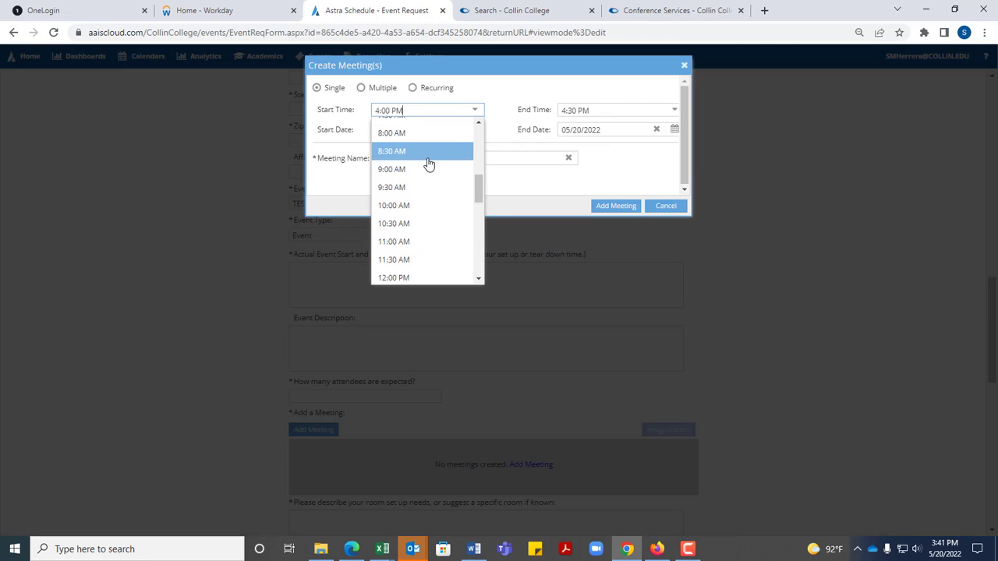
click(429, 171)
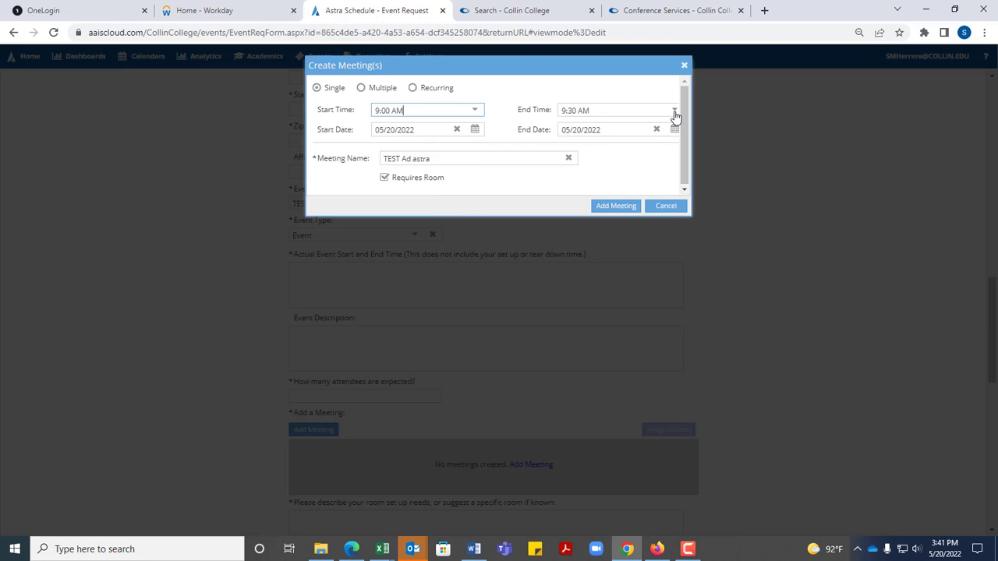
click(675, 113)
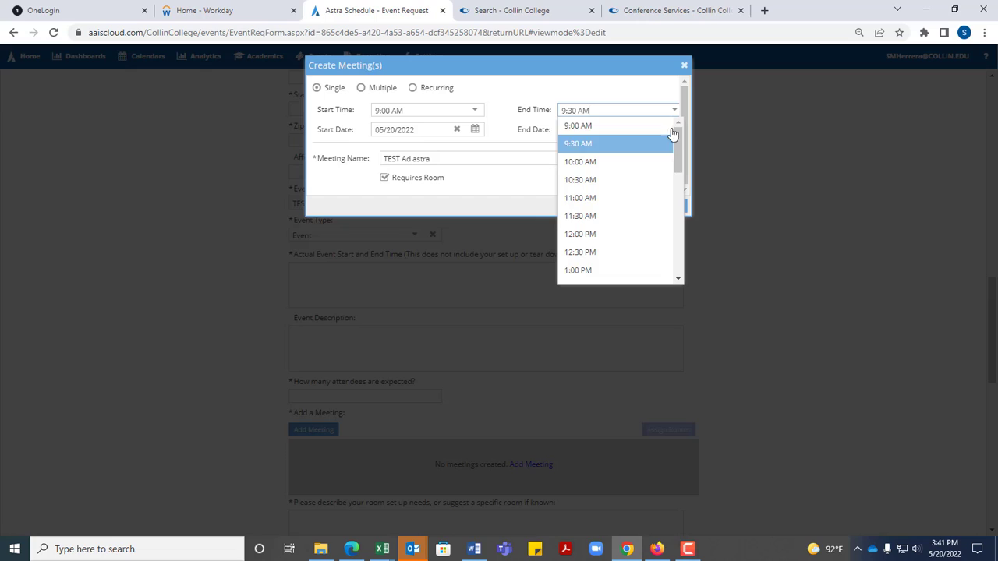
click(652, 205)
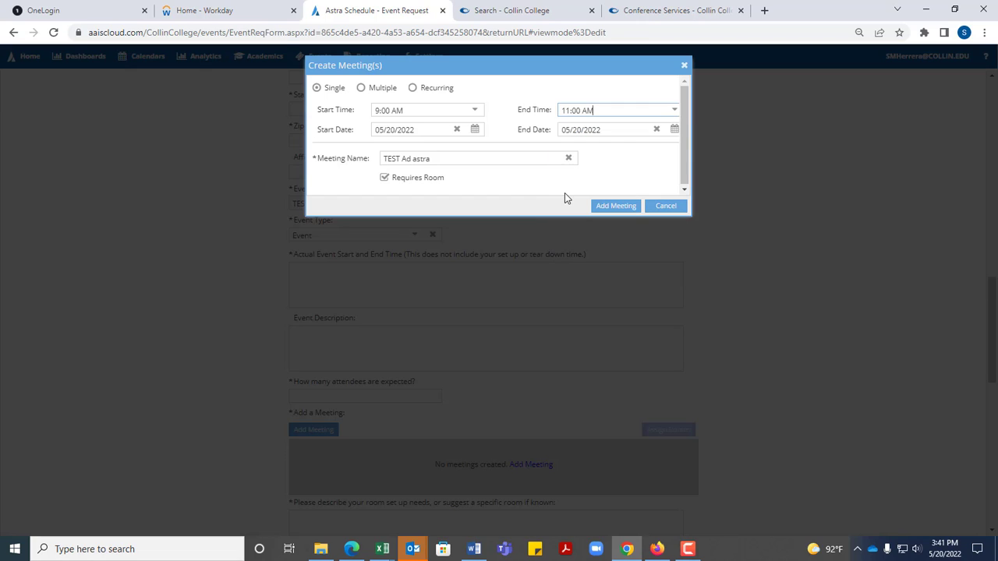
Try to add the meeting with 05/27/2022 as both its start date and end date
click(476, 130)
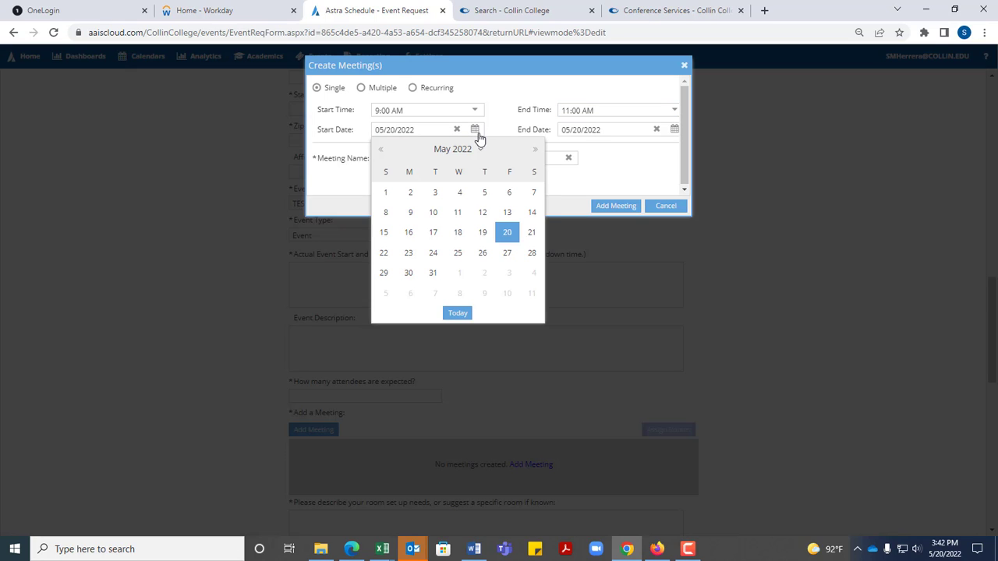
click(508, 254)
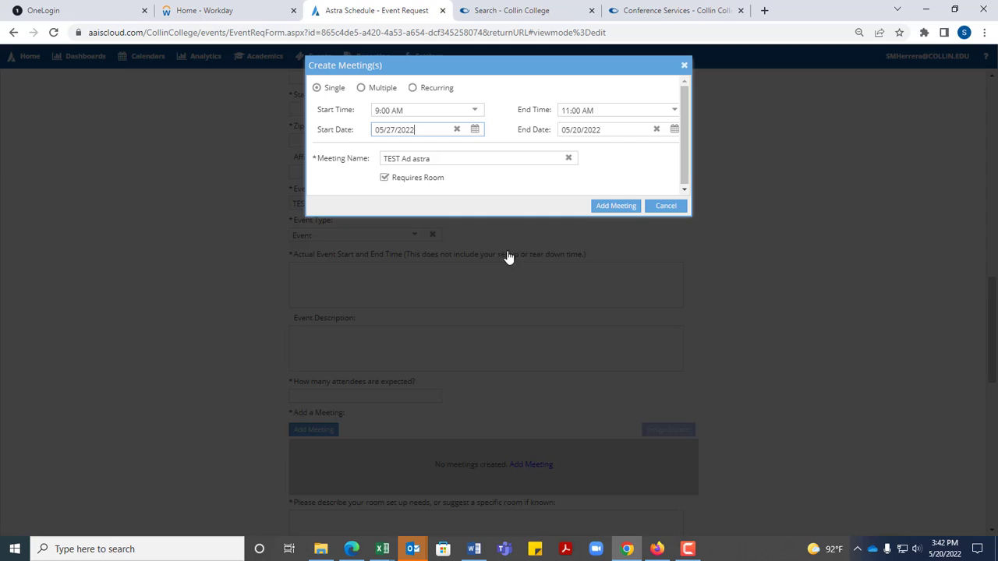
click(582, 134)
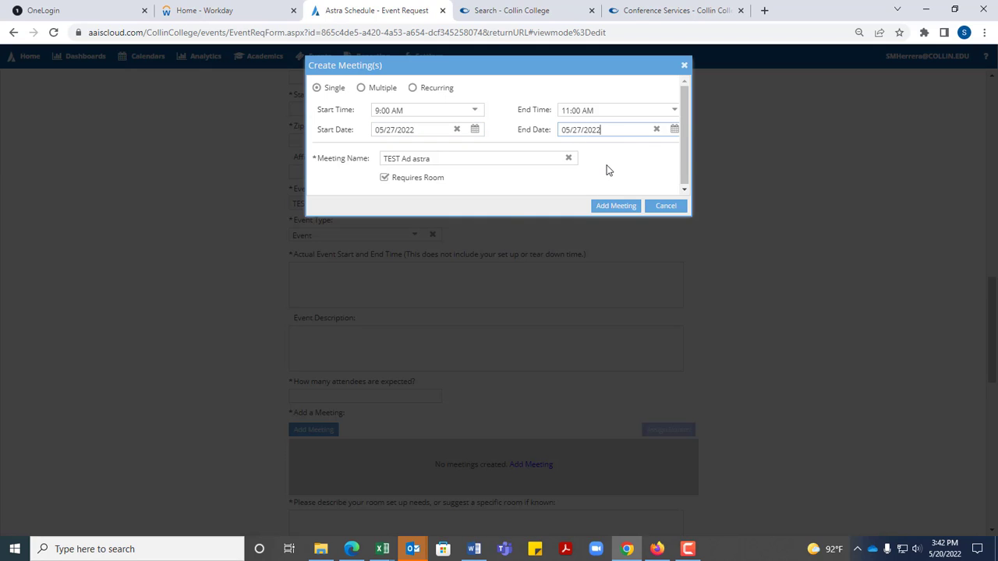
click(610, 207)
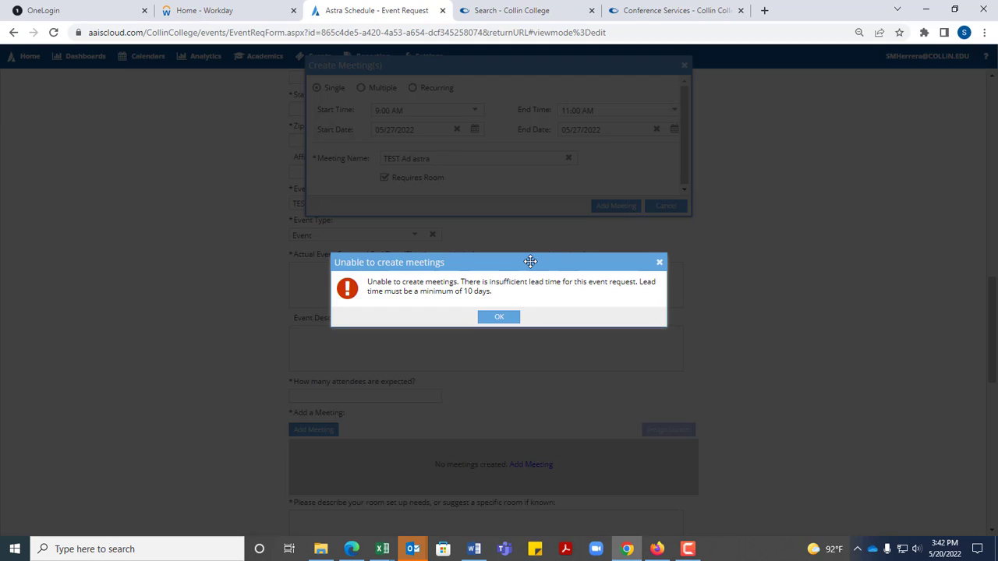
click(502, 318)
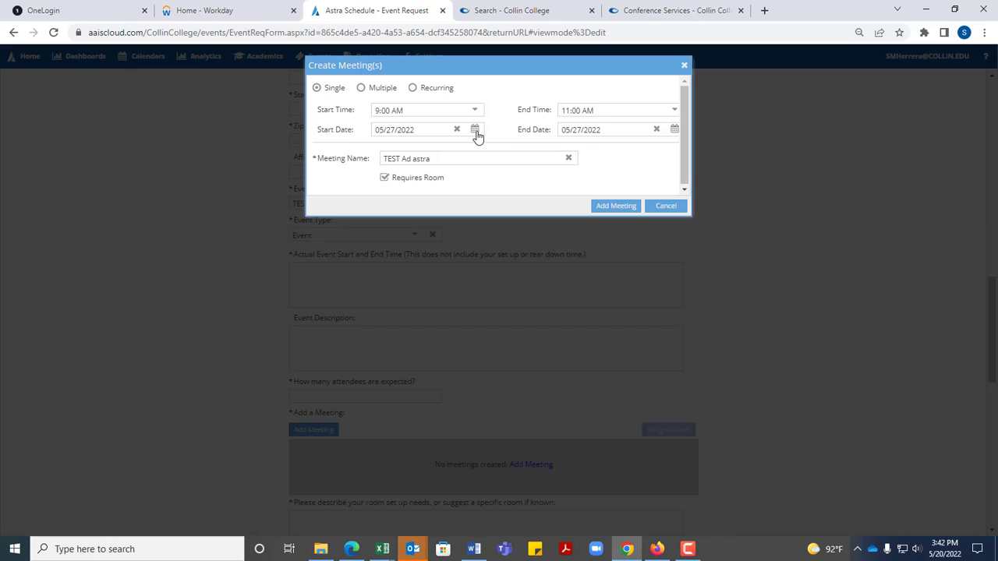
Set the meeting's start and end dates to 06/10/2022 and add the meeting to the request
click(476, 131)
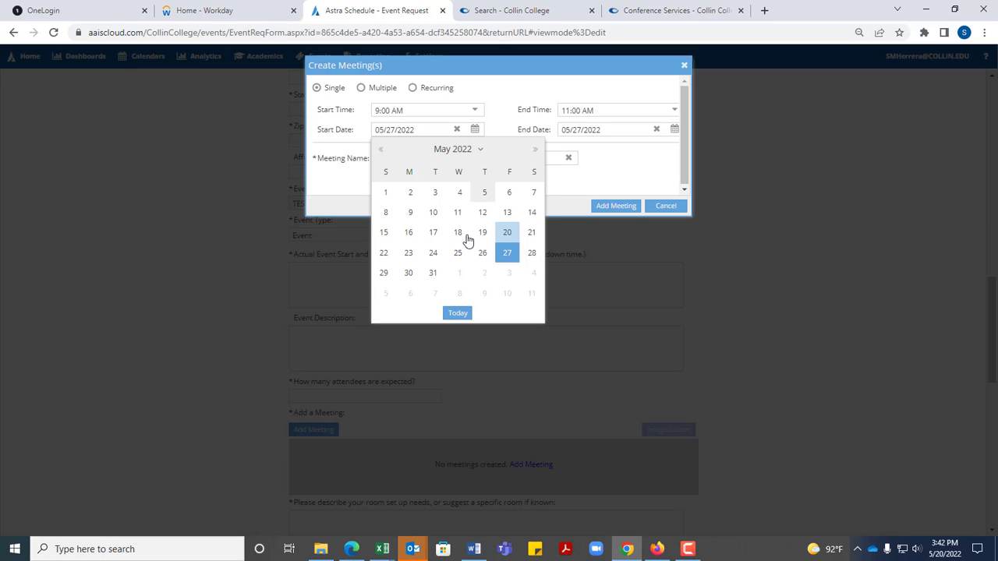
click(506, 294)
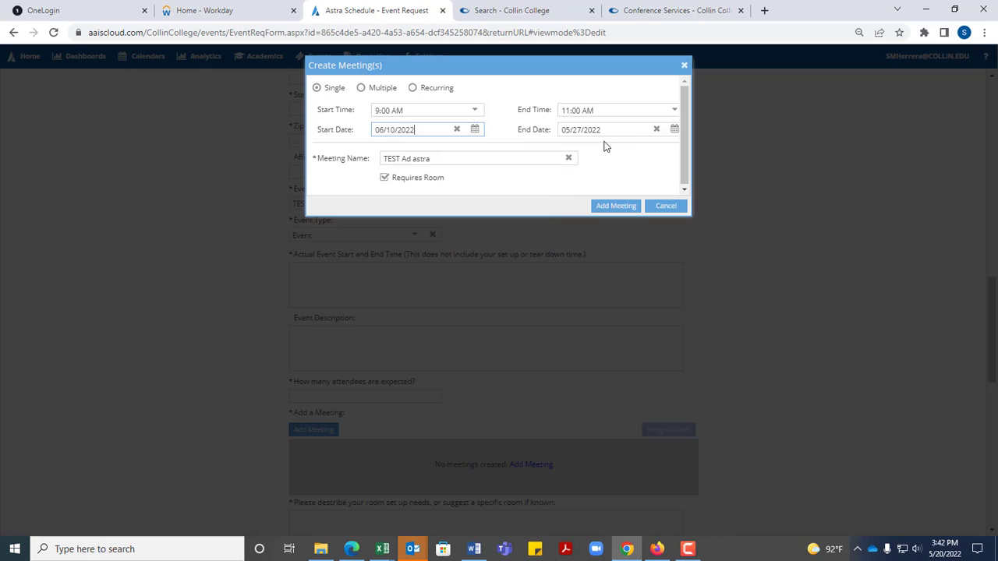
click(607, 131)
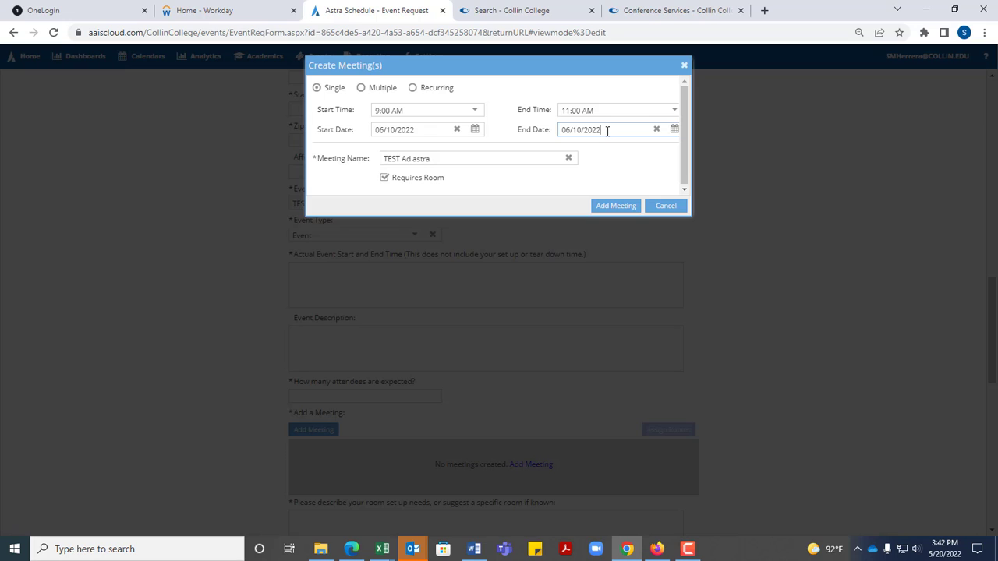
click(615, 207)
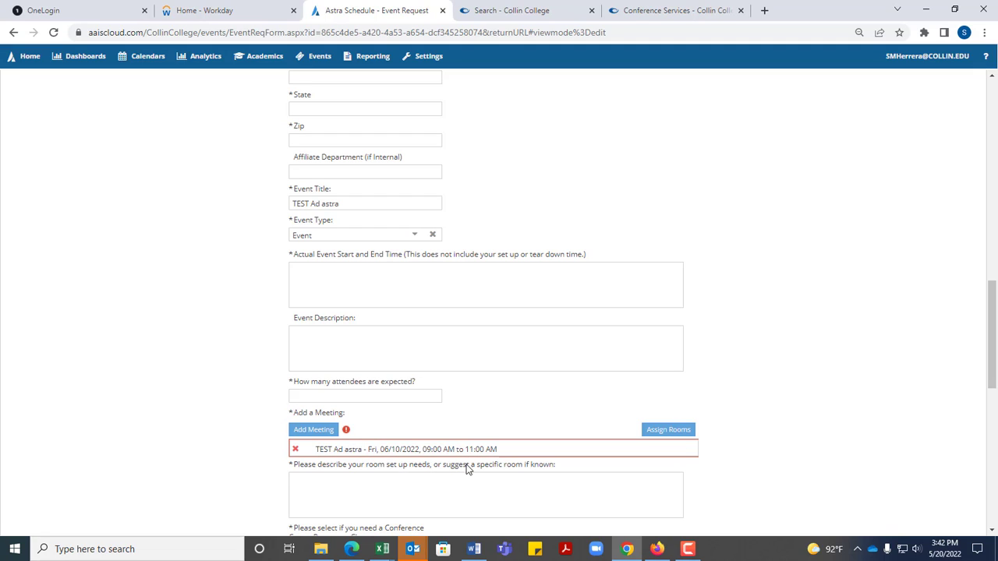
Open room assignment for the TEST Ad astra meeting, then hide and restore the room filter options
click(667, 432)
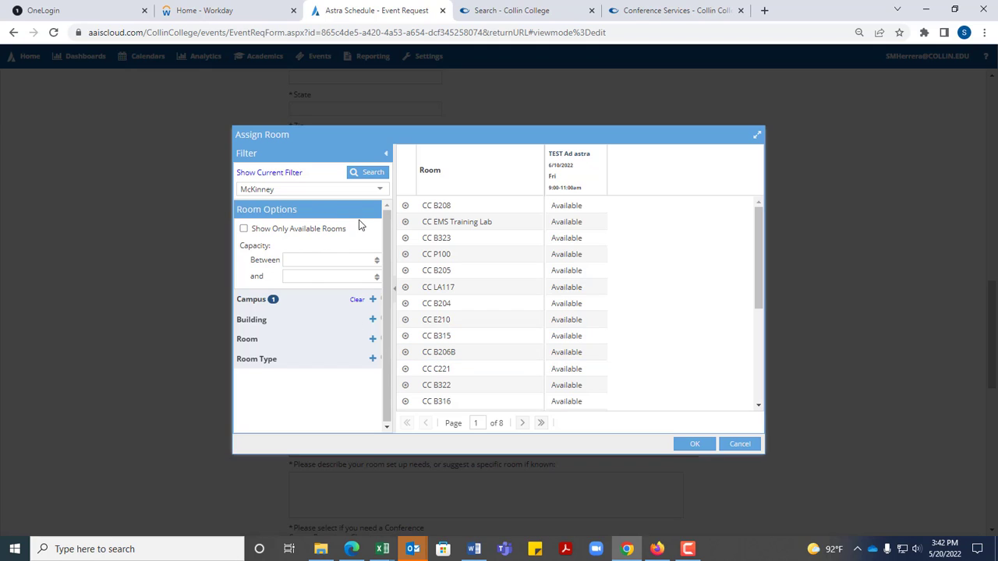
click(384, 156)
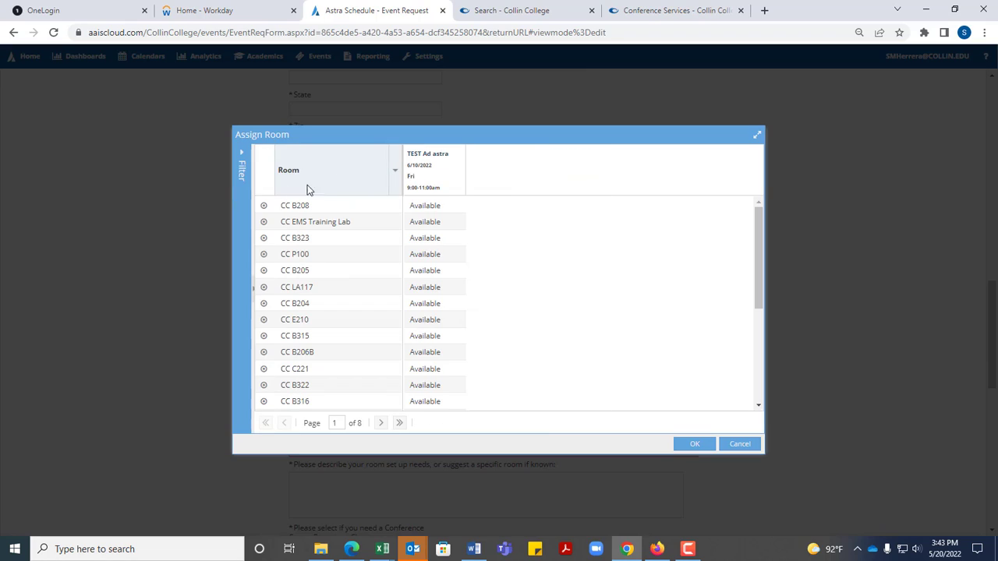
click(243, 153)
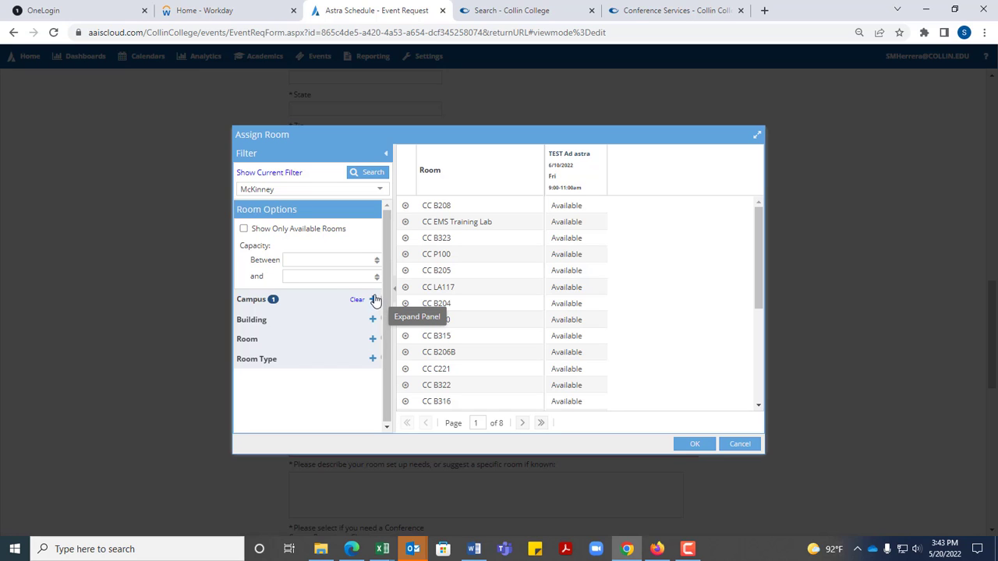
Go to the Collin College homepage, search the site for "conference services" and open the Conference Services page
click(639, 10)
scroll(410, 271, up, 4)
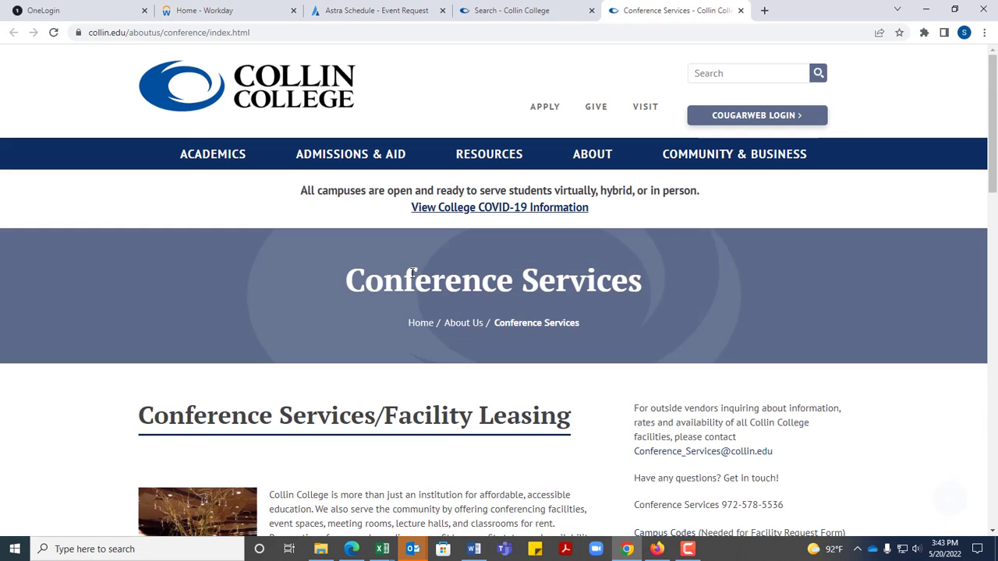
click(302, 92)
mouse_move(267, 153)
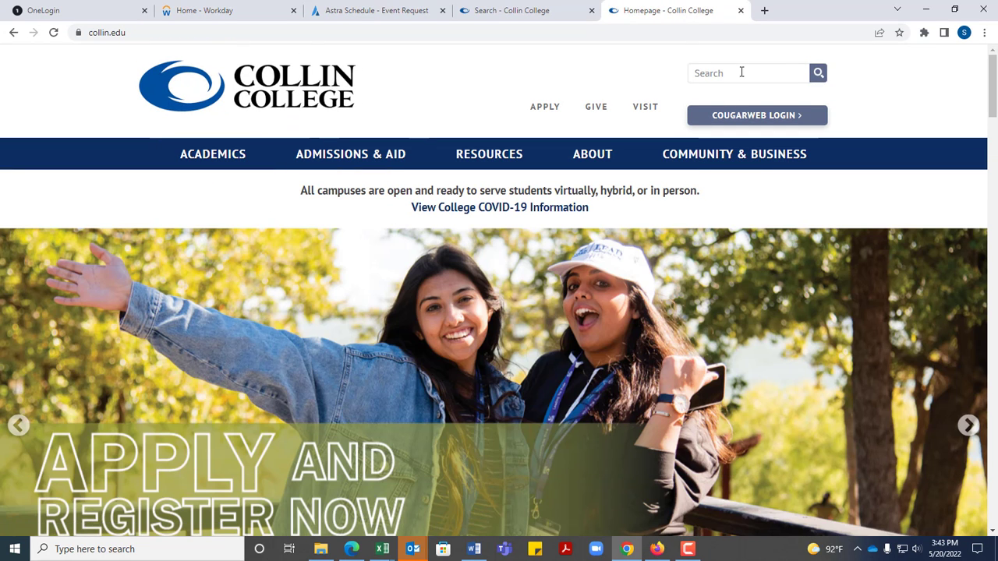
click(752, 67)
text(confer)
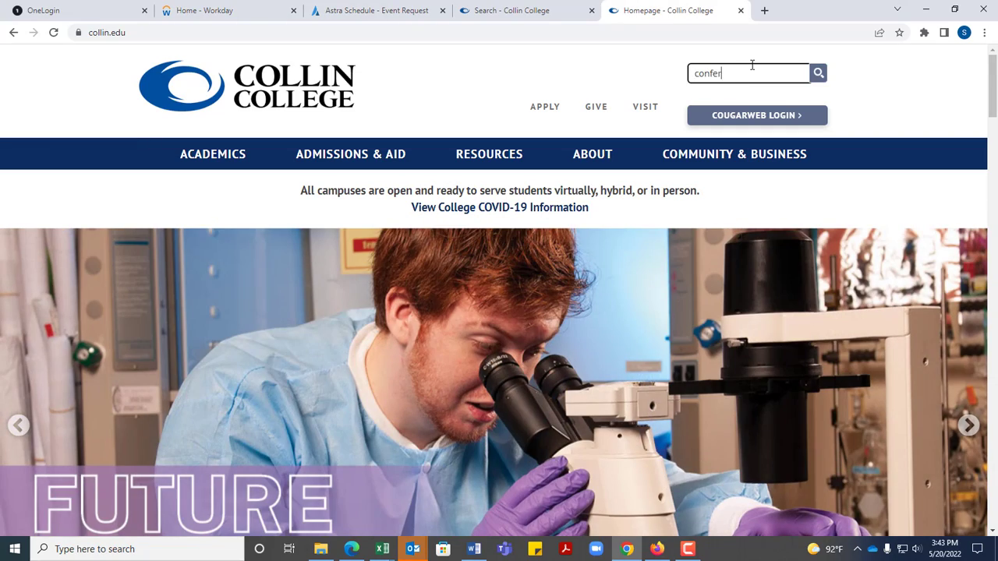
text(ence services)
click(819, 75)
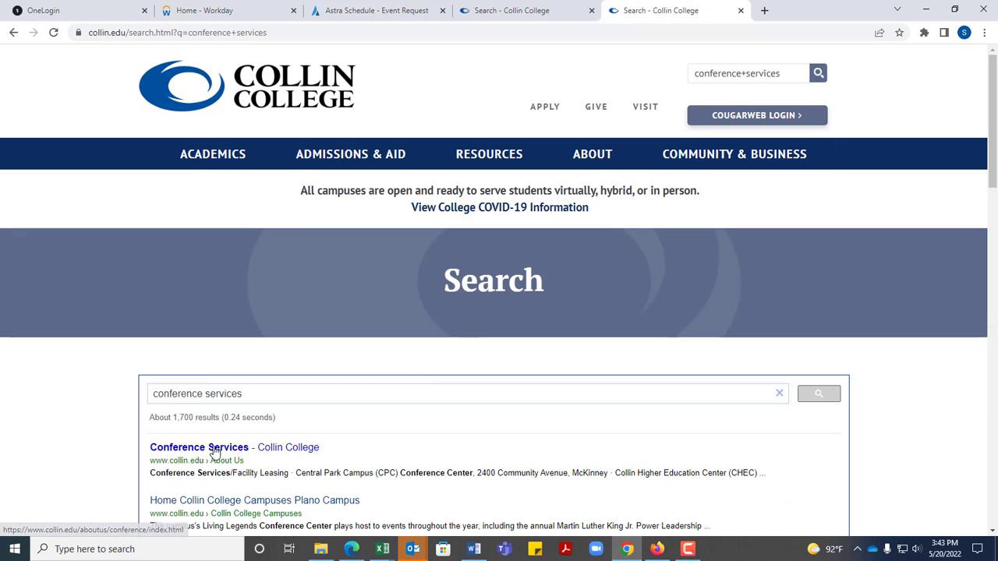
click(216, 451)
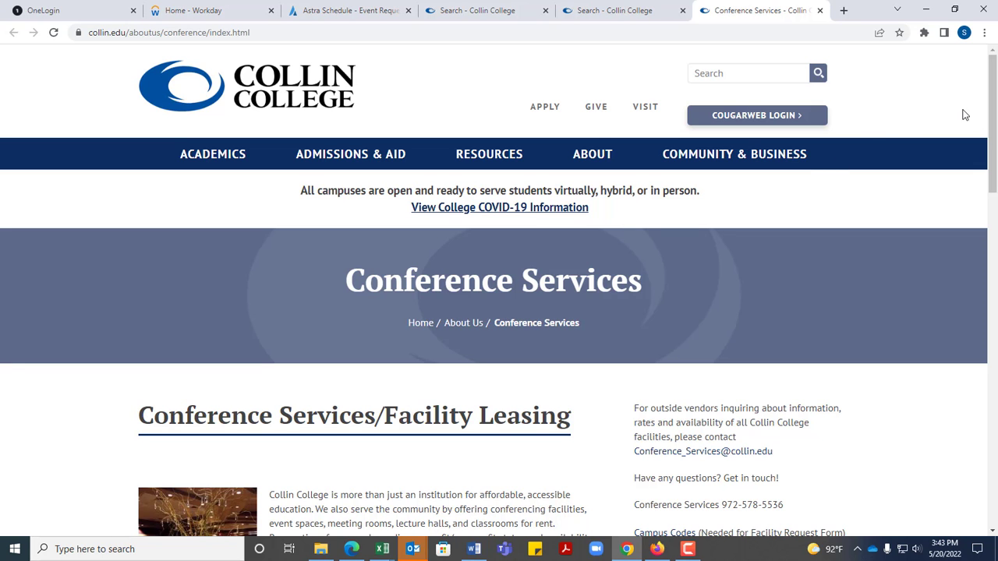
Open the Campus Codes document from the Conference Services page and review its campus and building codes
drag(992, 105, 985, 192)
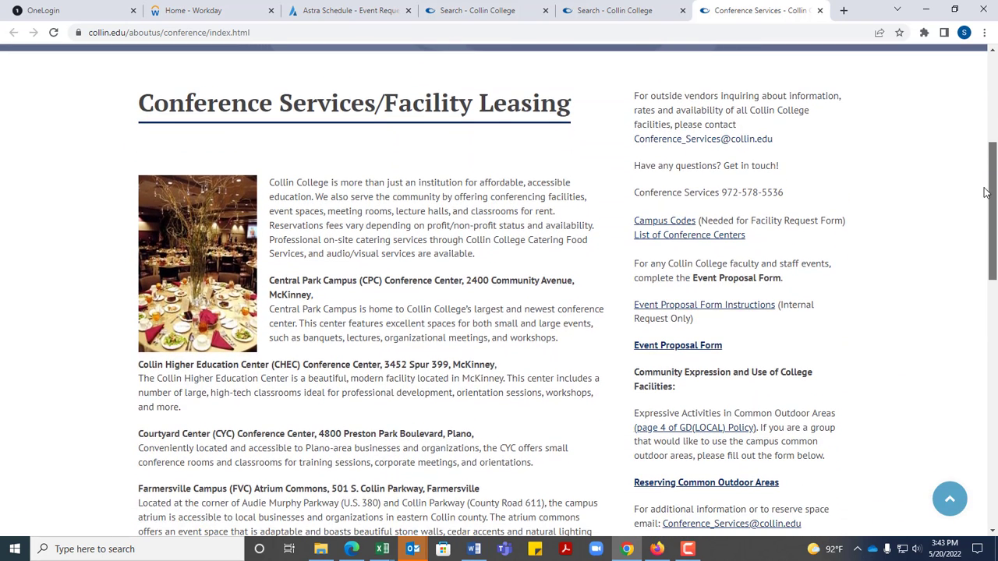
click(665, 221)
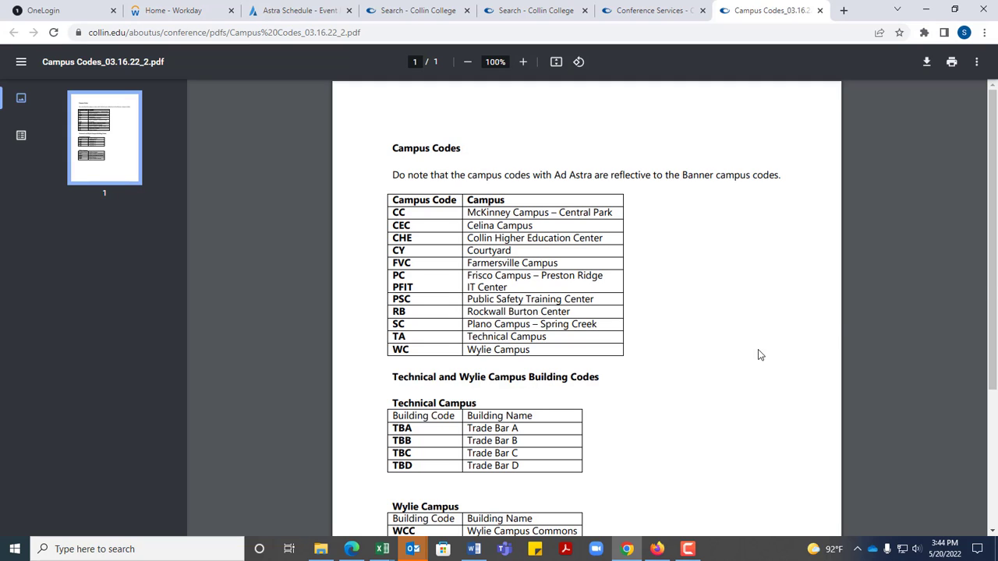
scroll(987, 283, down, 1)
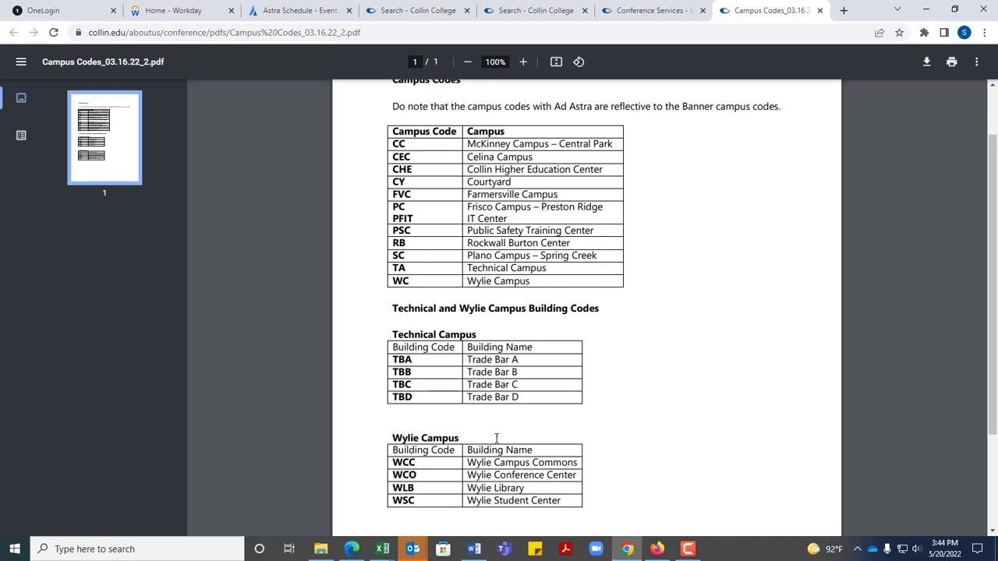
scroll(496, 438, up, 1)
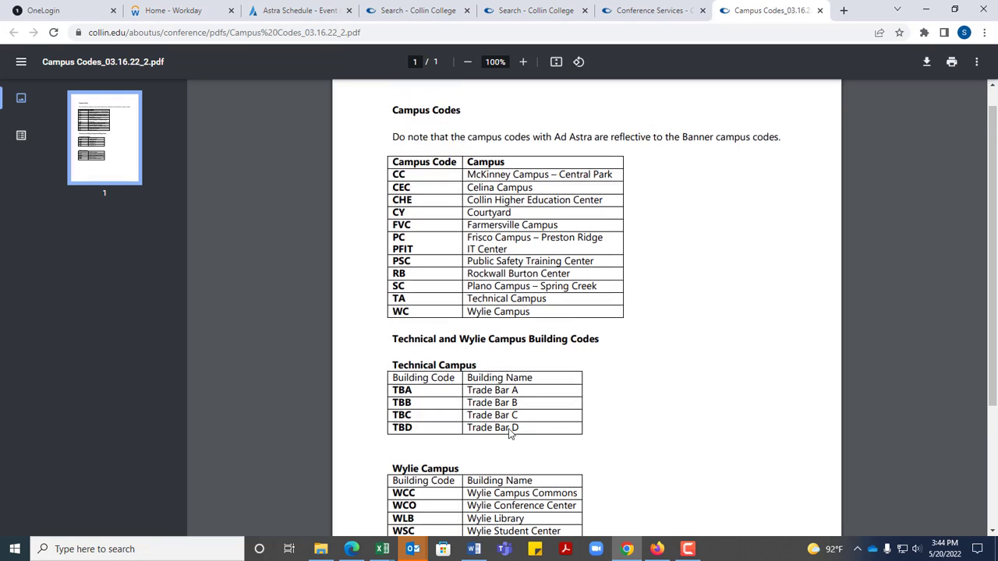
Return to the Conference Services page and open the List of Conference Centers document
click(655, 11)
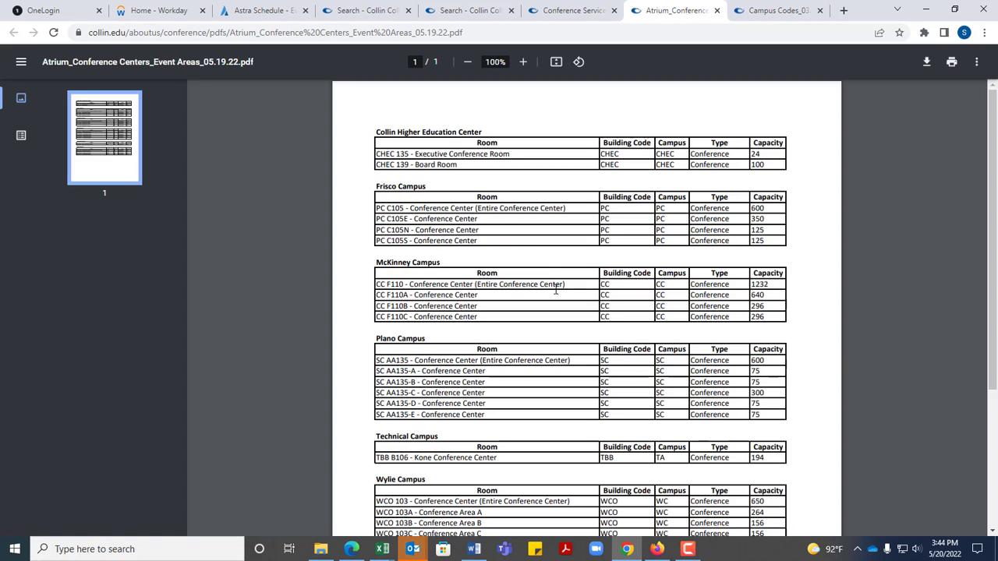
click(577, 11)
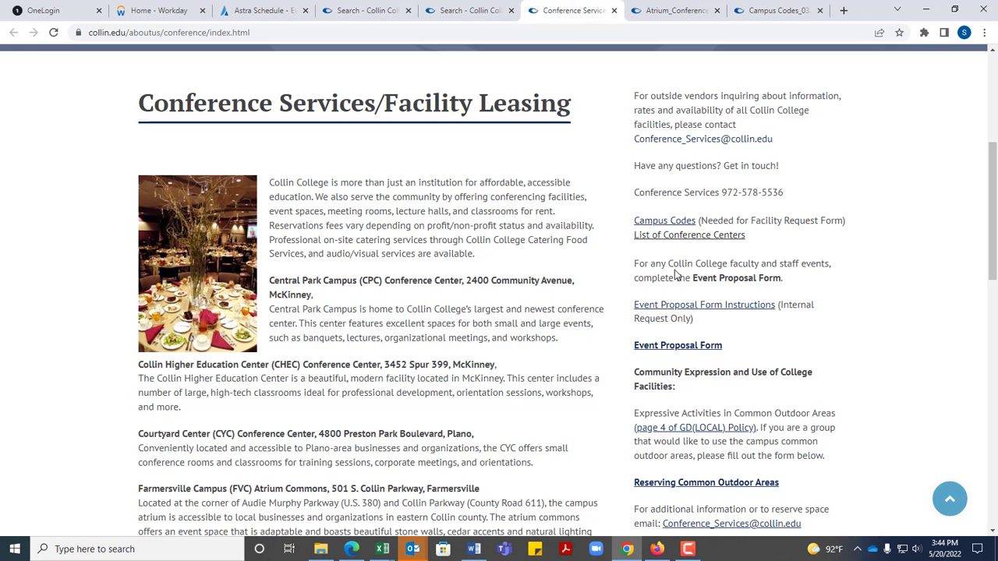
click(682, 236)
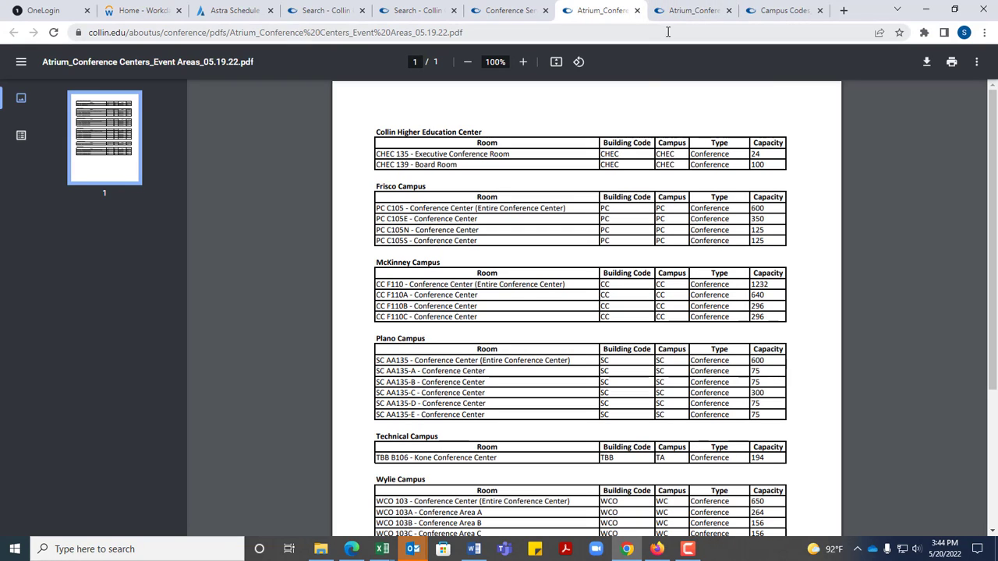
Return to the room assignment in Astra Schedule and replace the campus filter with CC
click(250, 8)
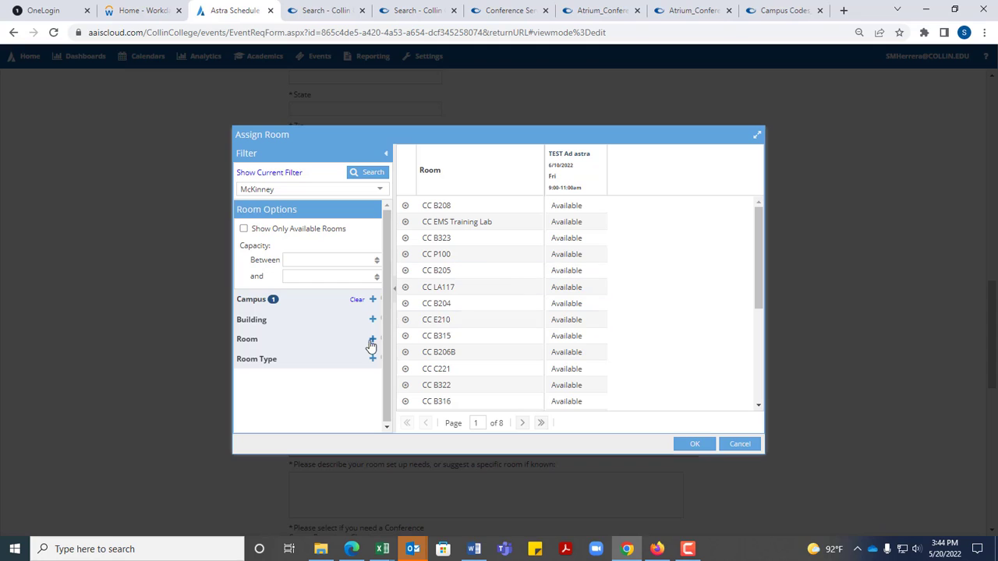
click(357, 301)
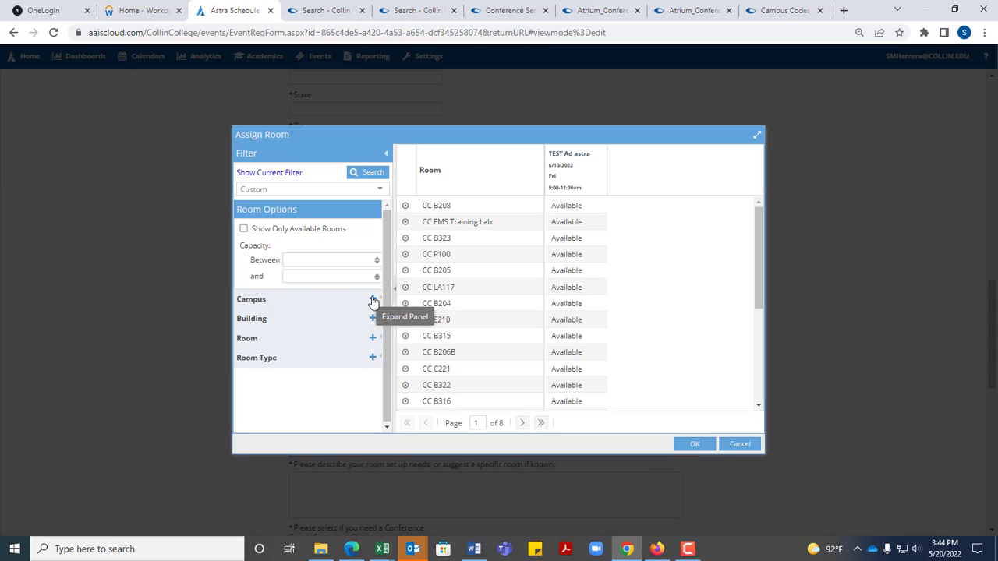
click(373, 300)
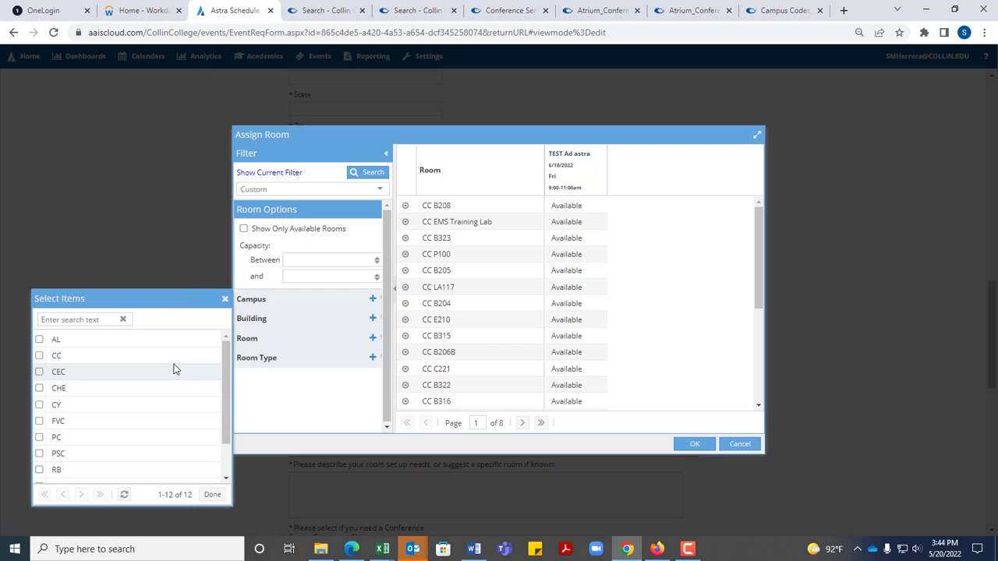
click(121, 357)
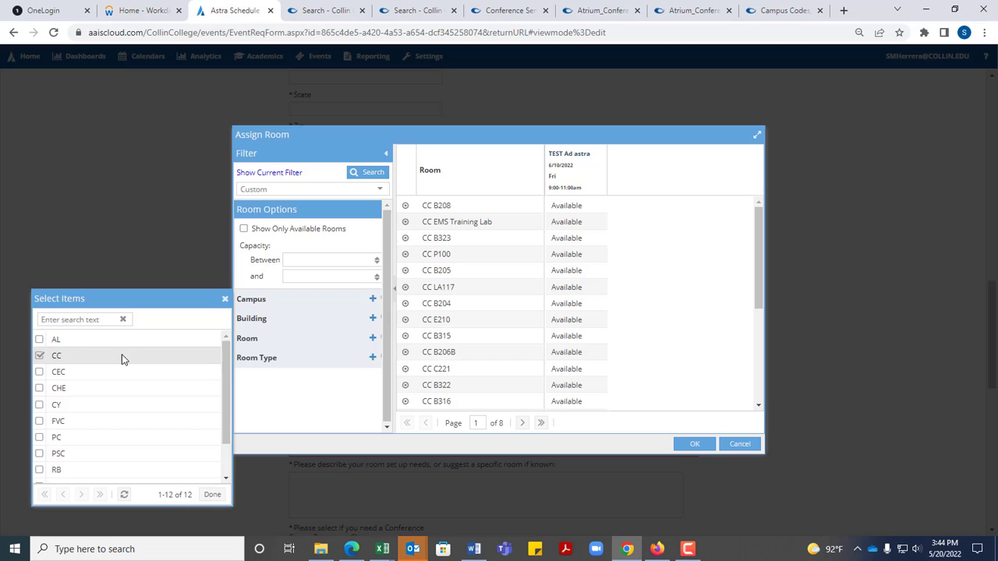
click(214, 496)
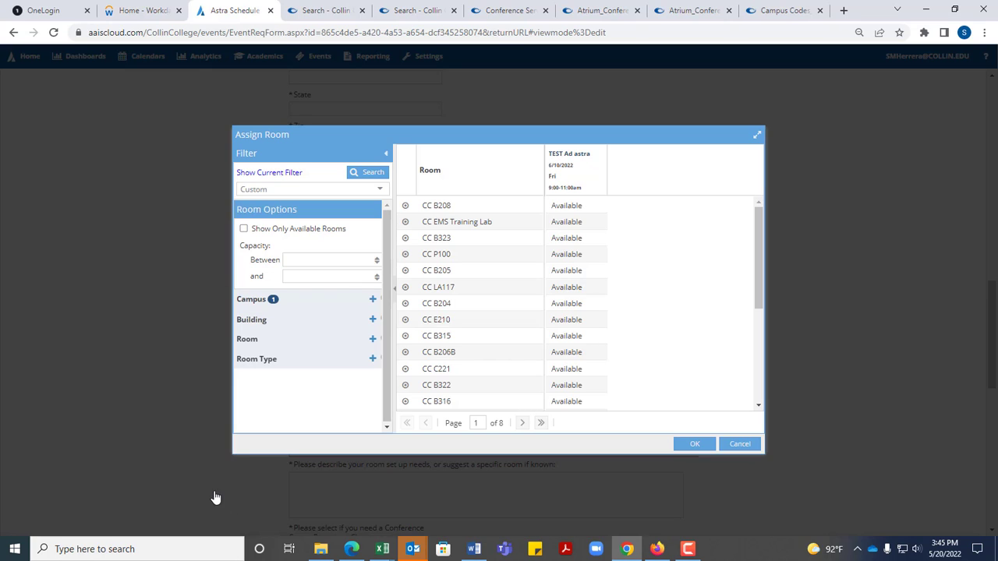
Find "conf" among the room types, add Conference as the room type filter and search for matching rooms
click(373, 361)
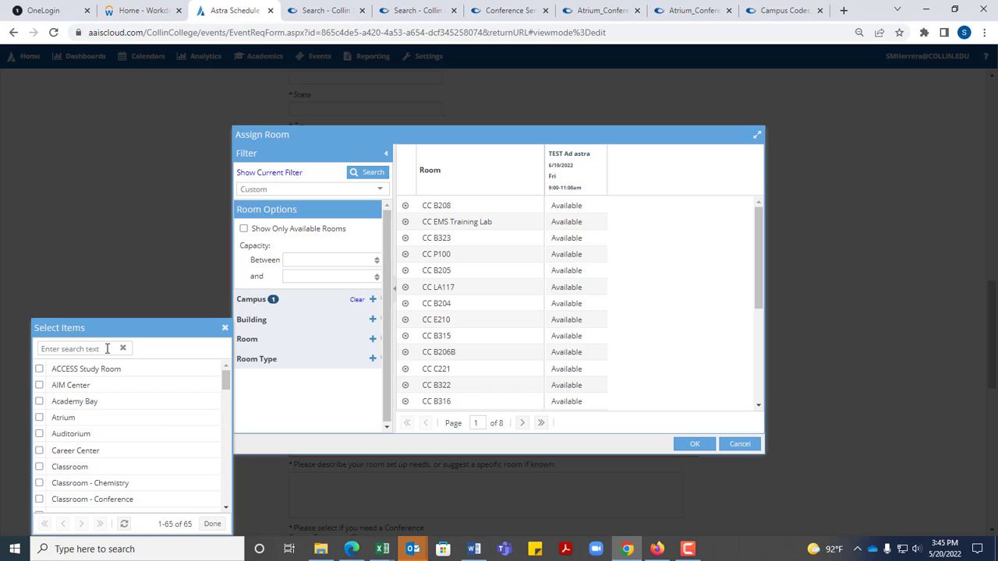
click(107, 348)
text(conf)
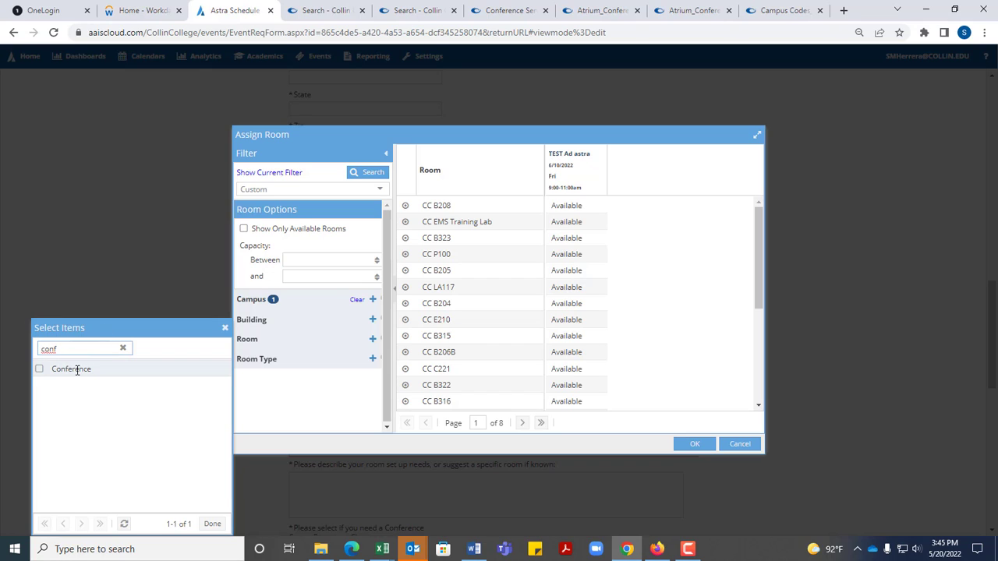
click(77, 370)
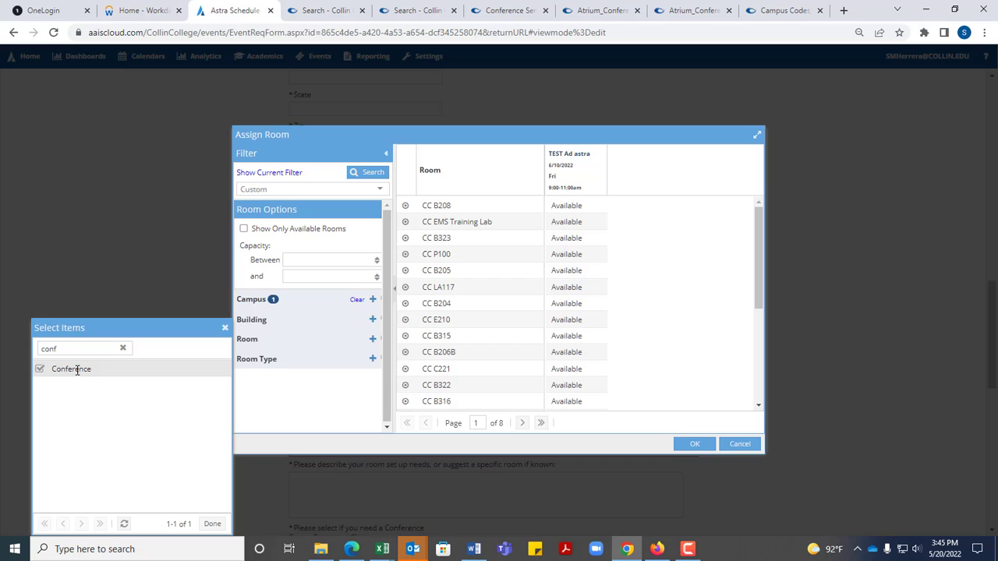
click(213, 523)
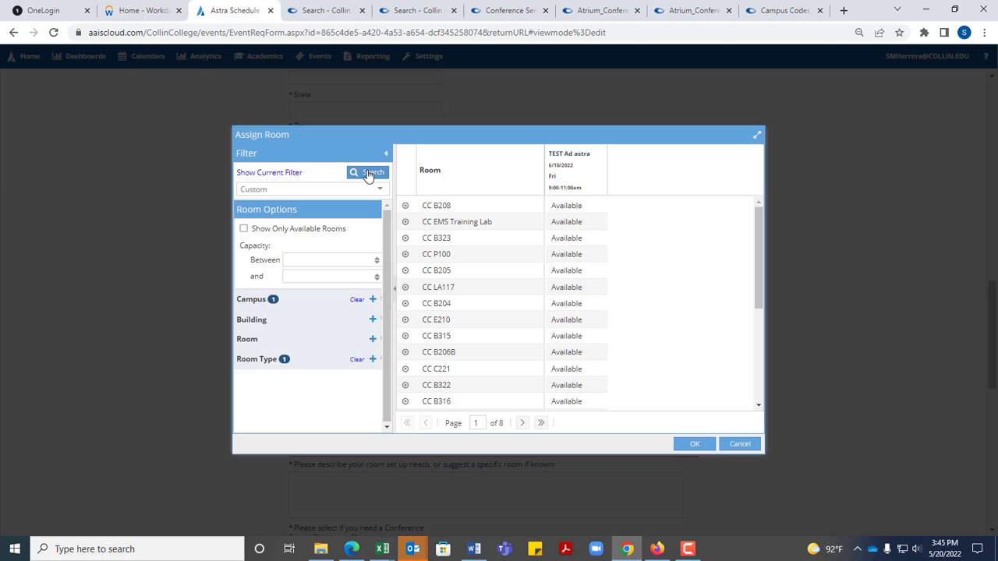
click(368, 173)
click(368, 173)
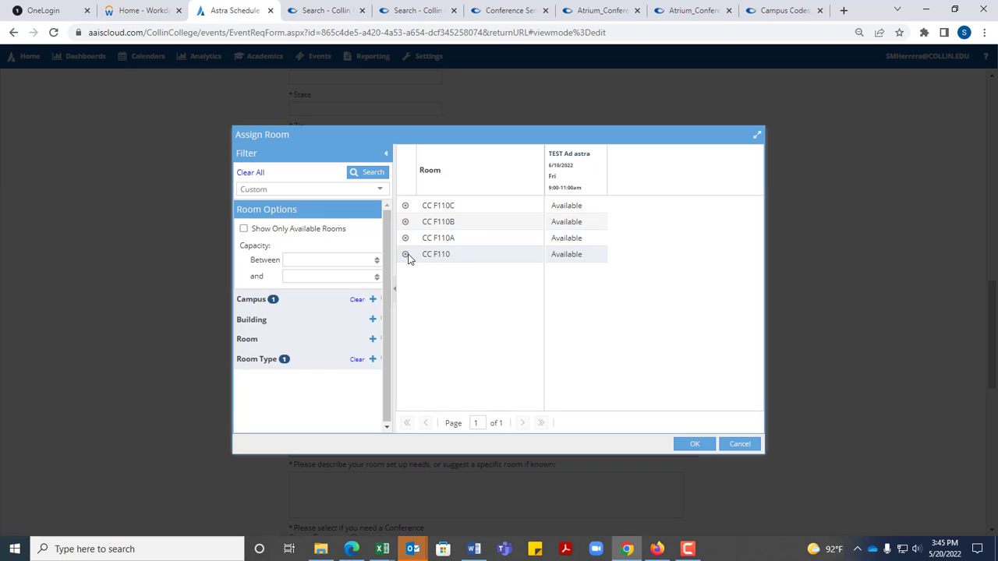
mouse_move(406, 255)
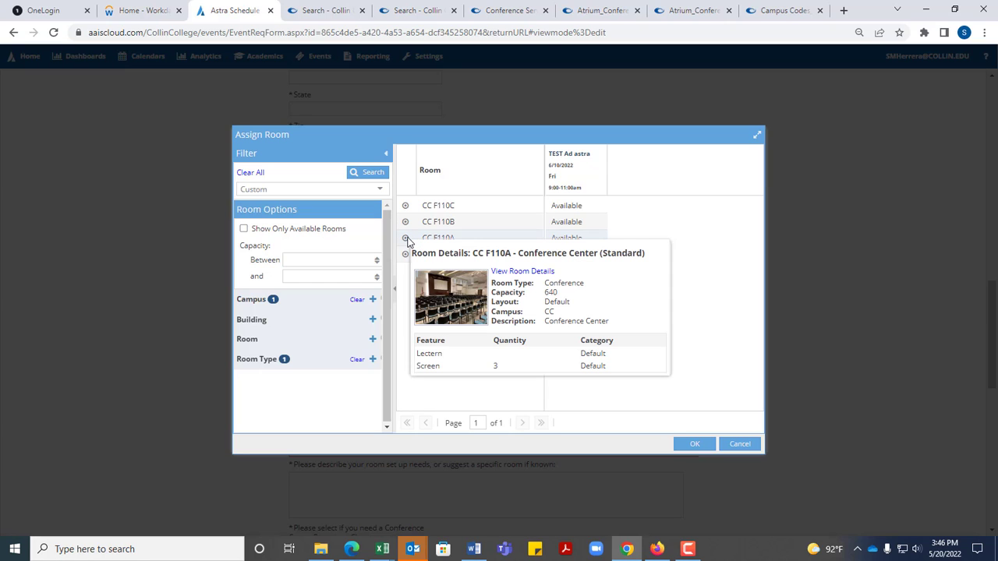
mouse_move(406, 224)
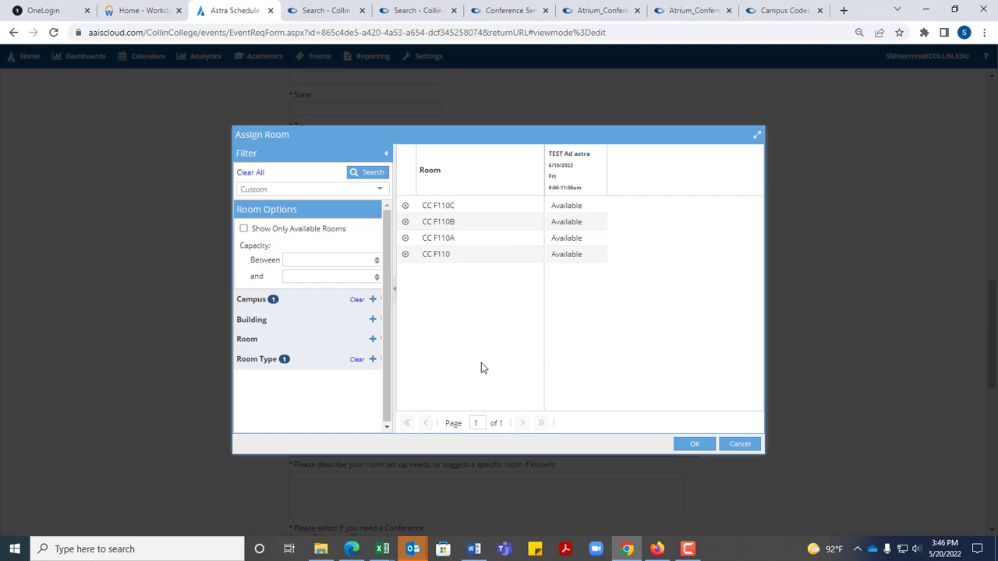
Change the campus filter to PC, keeping the Conference room type, and search for rooms
click(359, 301)
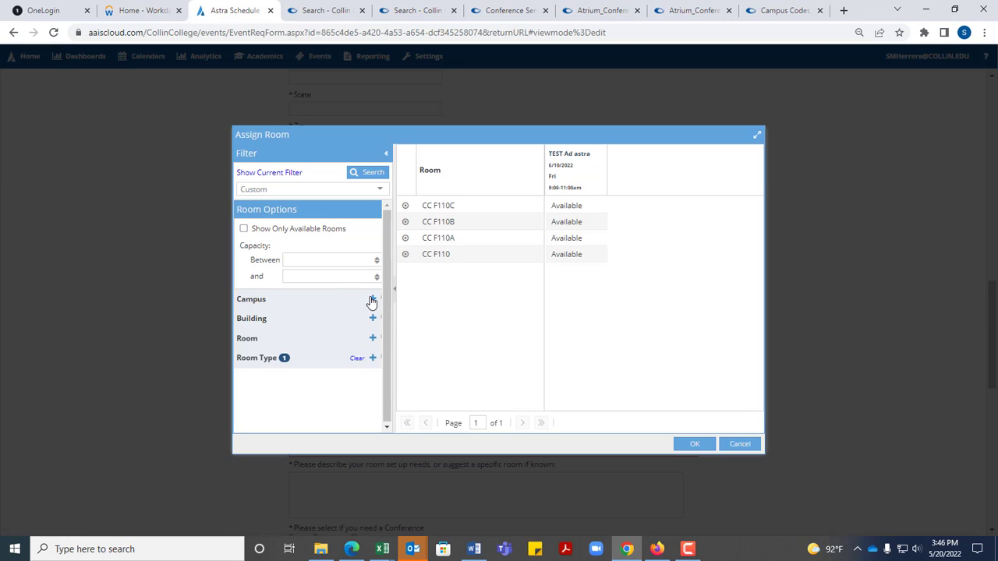
click(372, 300)
click(106, 438)
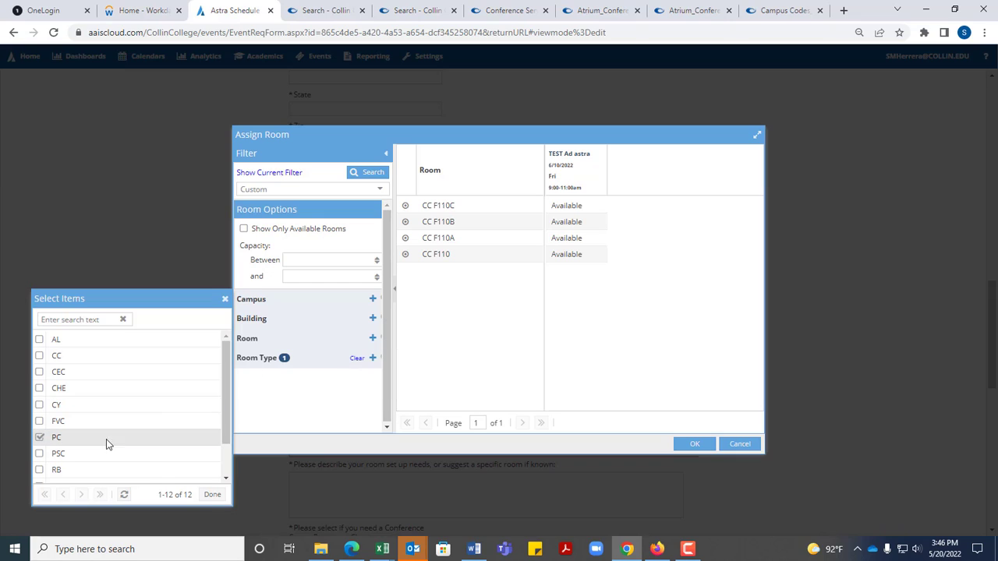
click(213, 495)
click(372, 174)
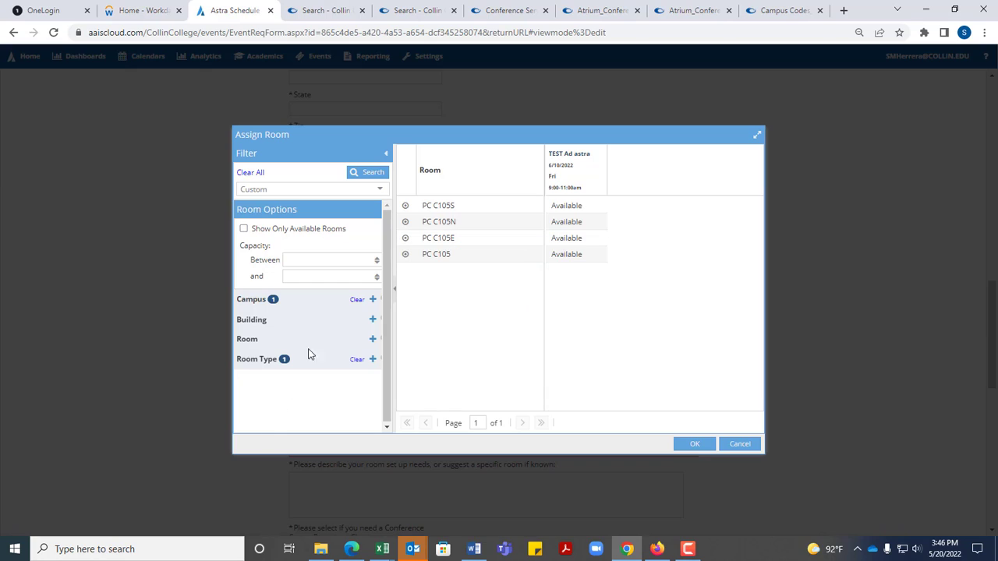
Switch the campus filter back to CC, search again and assign room CC F110 to the TEST Ad astra meeting
click(358, 301)
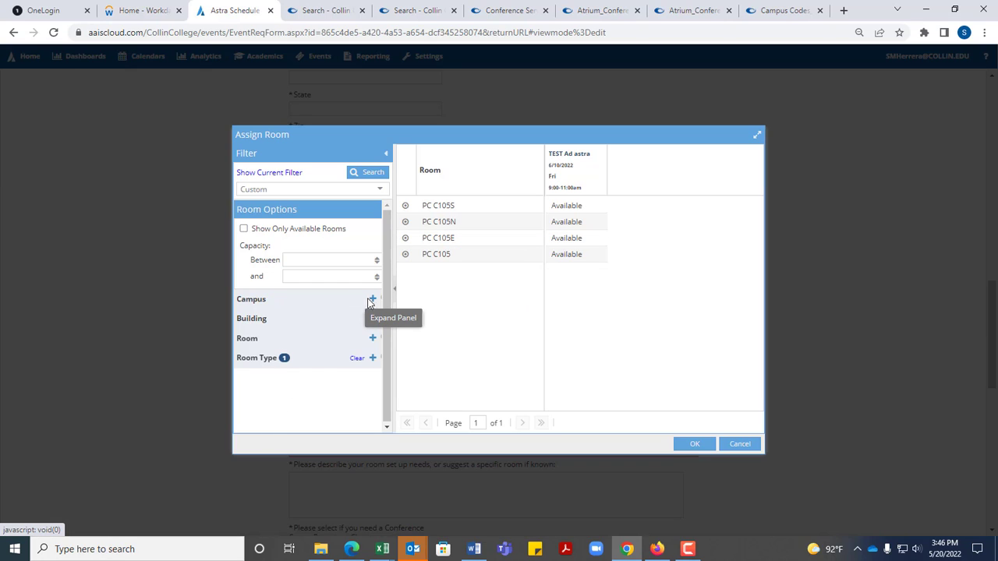
click(373, 300)
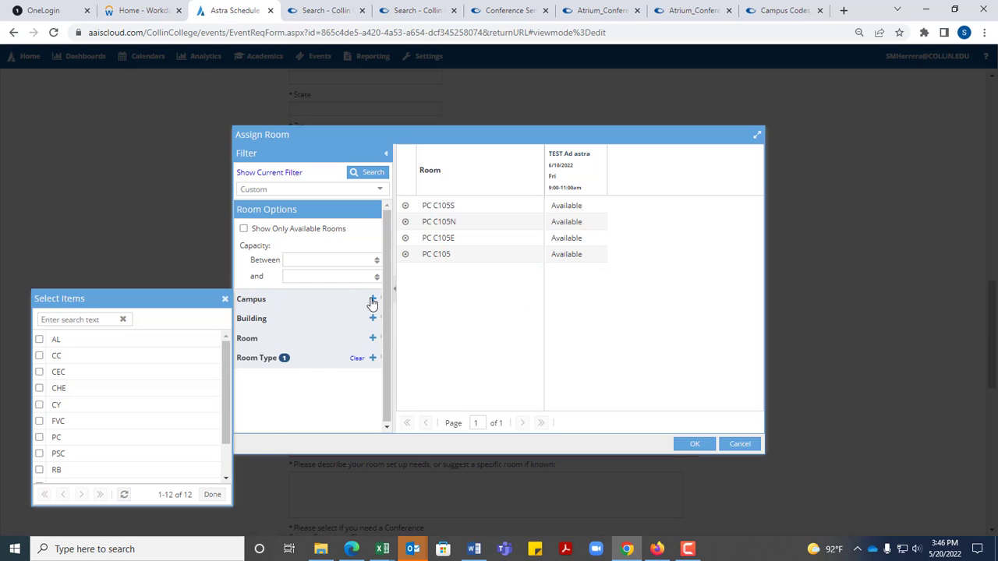
click(115, 360)
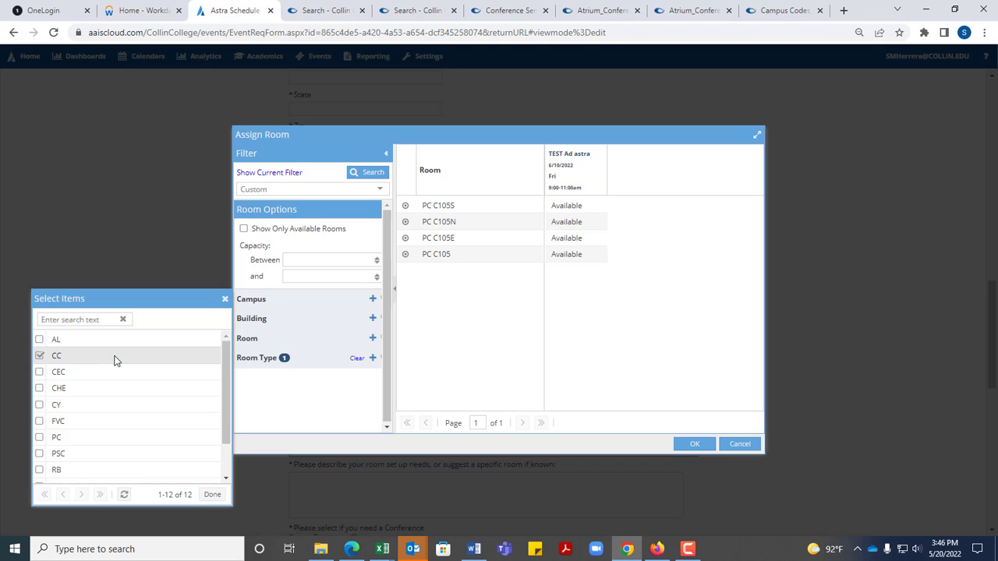
click(212, 495)
click(370, 173)
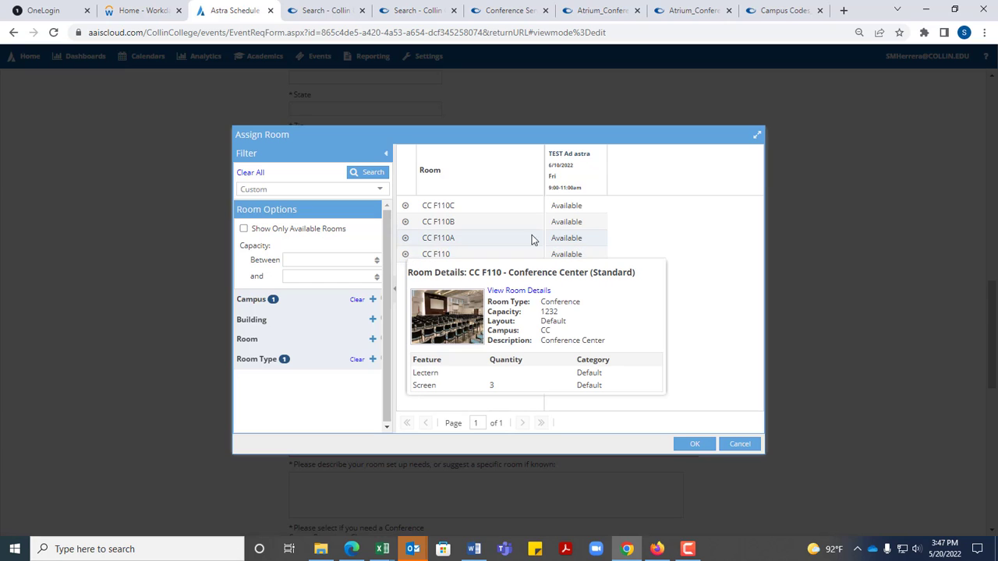
click(576, 254)
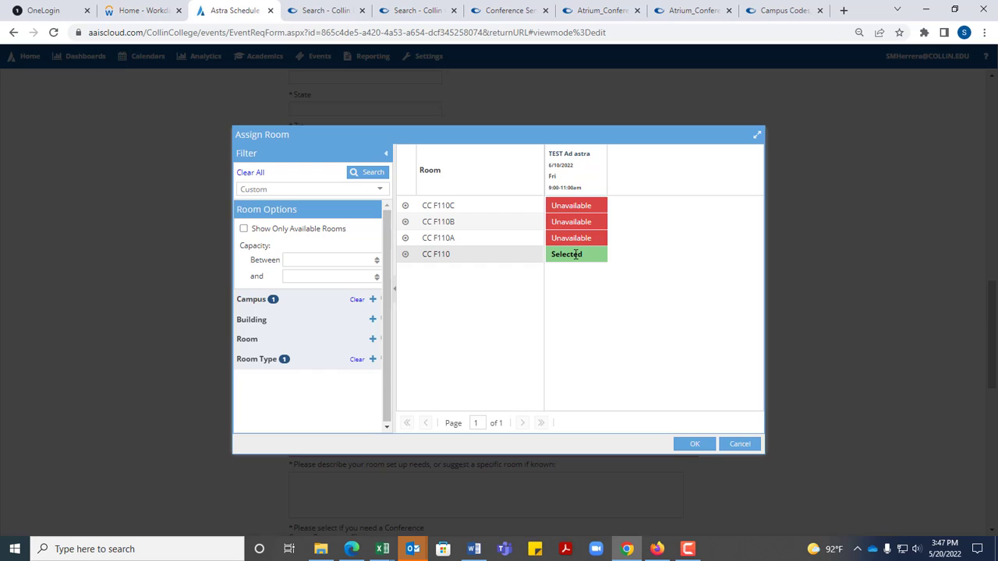
click(694, 444)
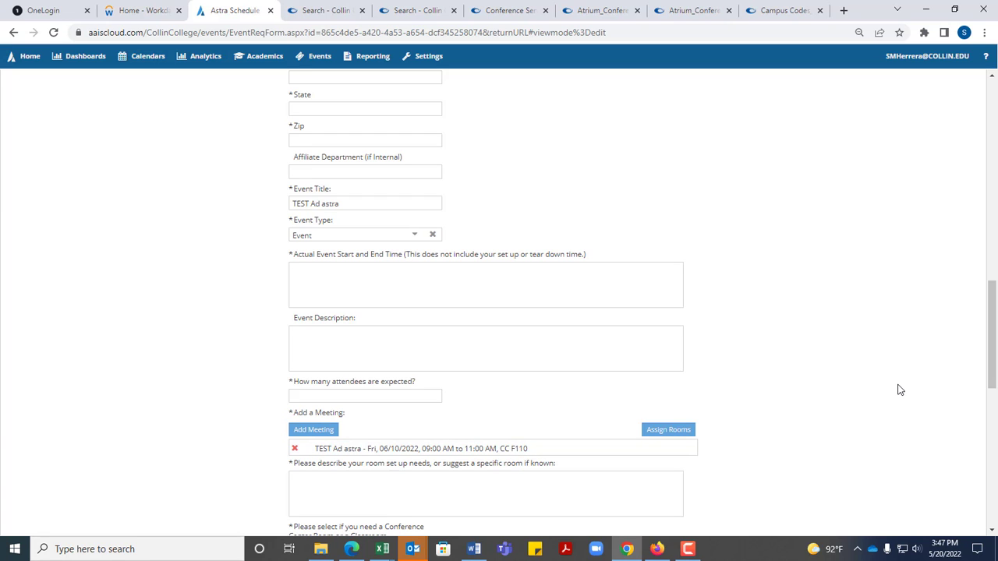
Look through the remaining questions of the request form and delete the TEST Ad astra meeting from it
scroll(897, 390, down, 5)
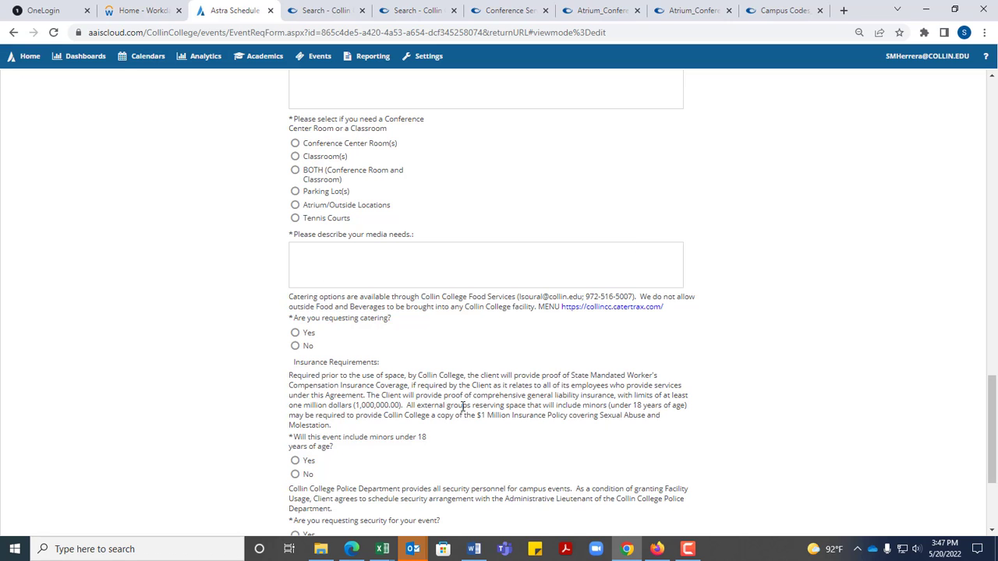
scroll(462, 407, down, 3)
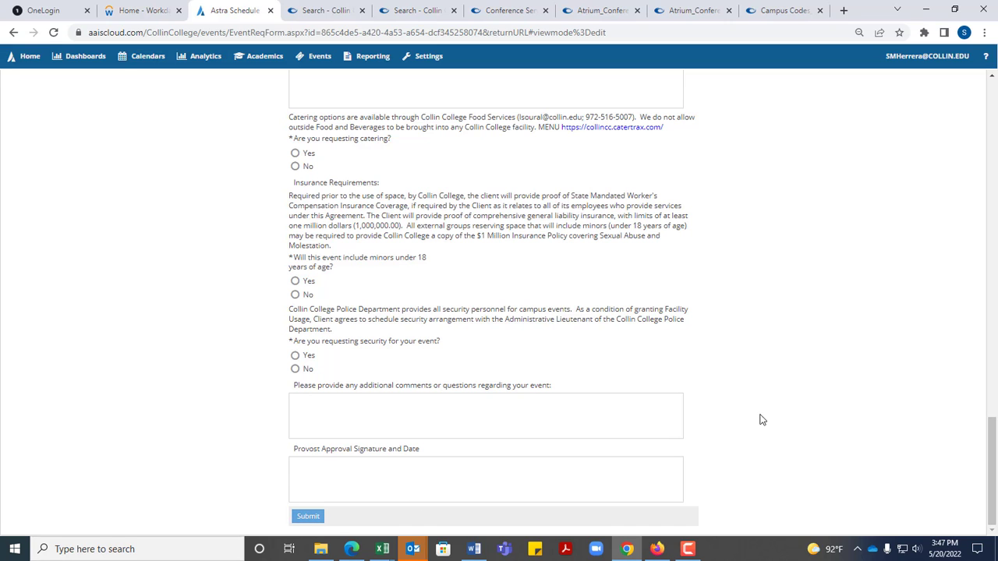
scroll(764, 421, up, 5)
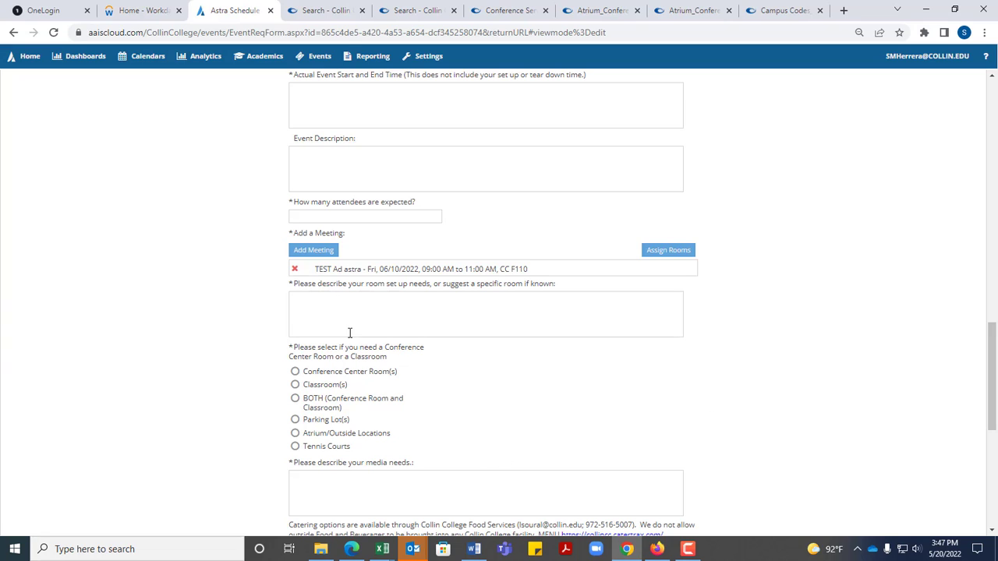
click(296, 269)
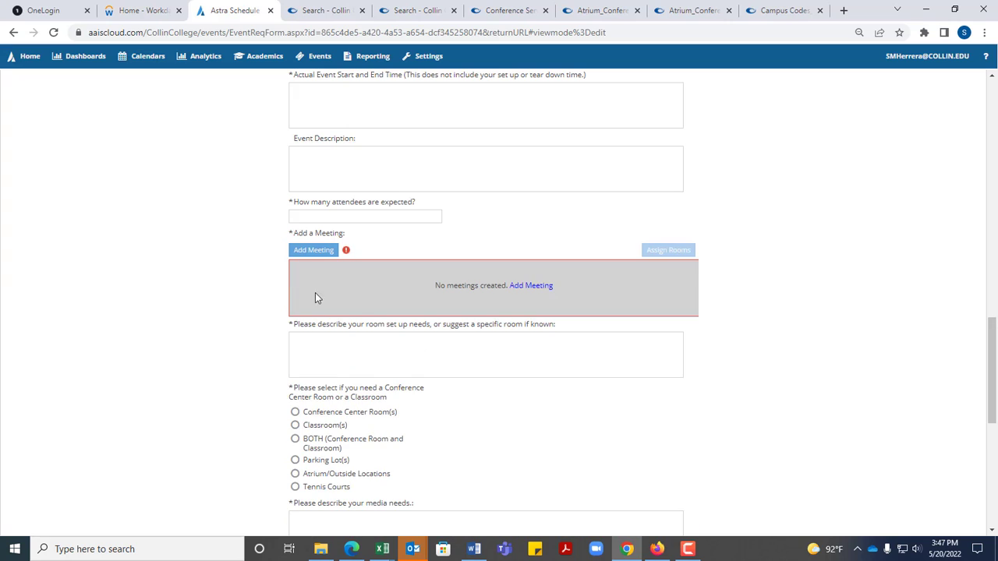
Start adding a new meeting of the Multiple type, with start time 9:00 AM and end time 11:00 AM
click(316, 250)
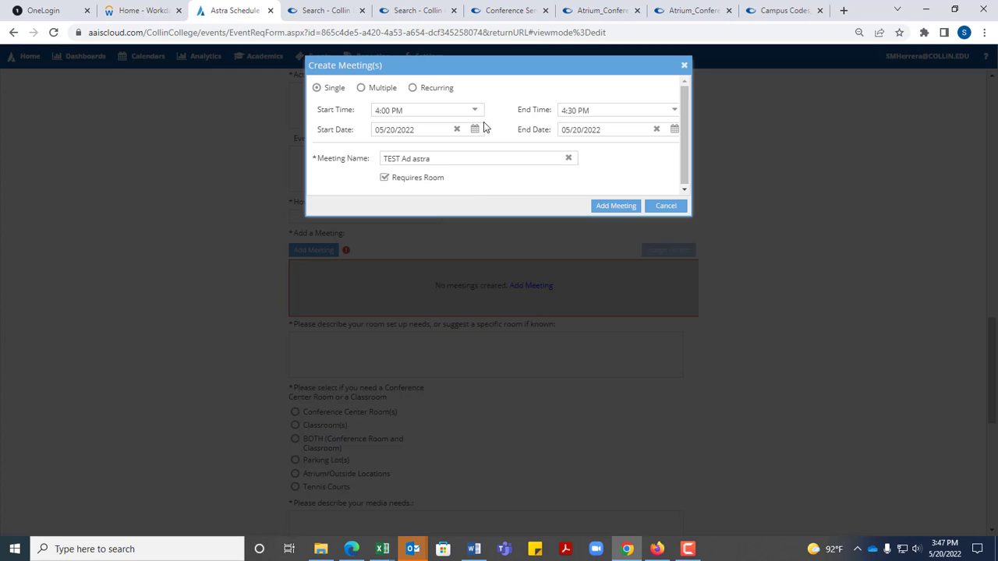
click(362, 88)
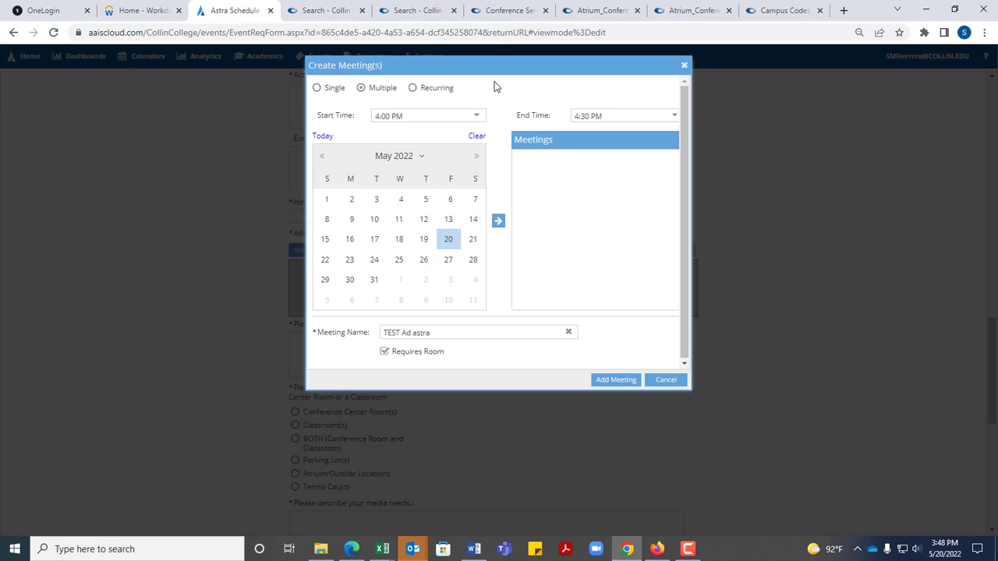
click(476, 117)
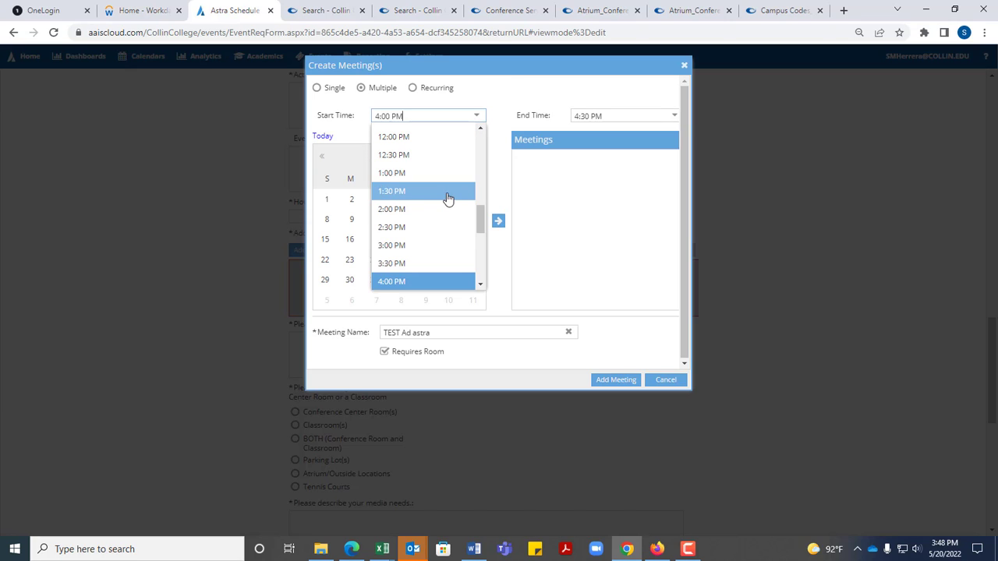
scroll(446, 201, down, 3)
scroll(457, 206, down, 3)
scroll(458, 203, up, 7)
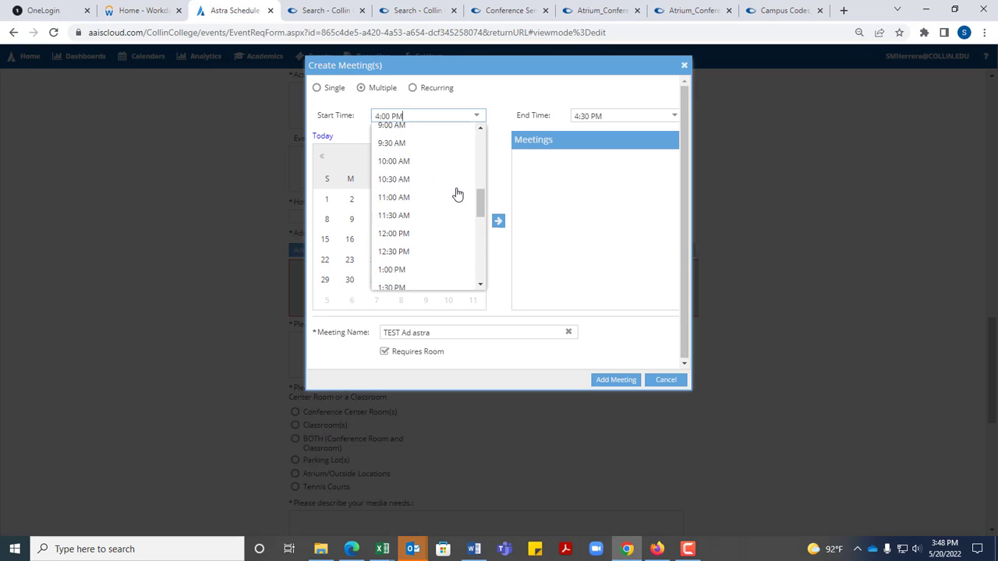
click(459, 197)
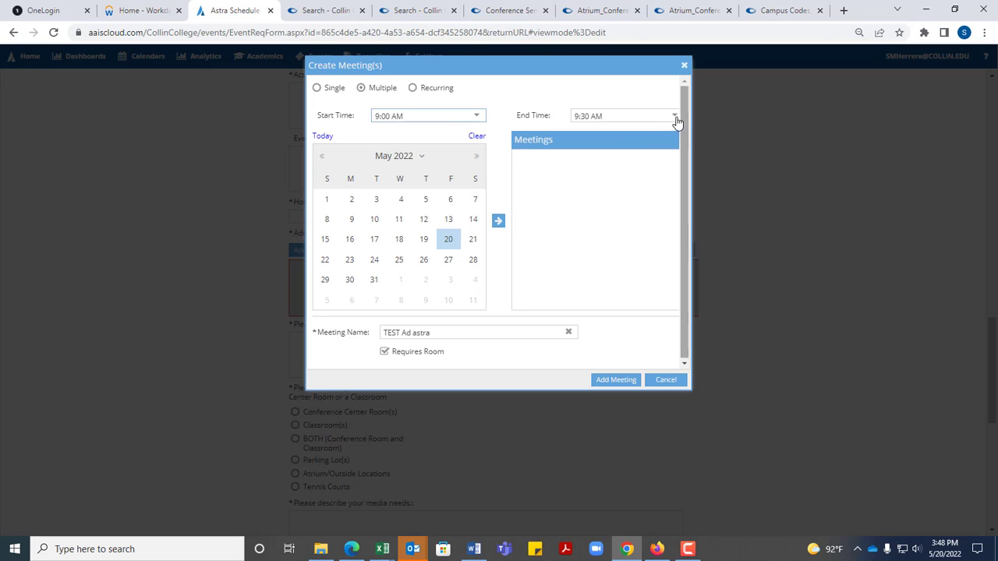
click(674, 117)
click(652, 205)
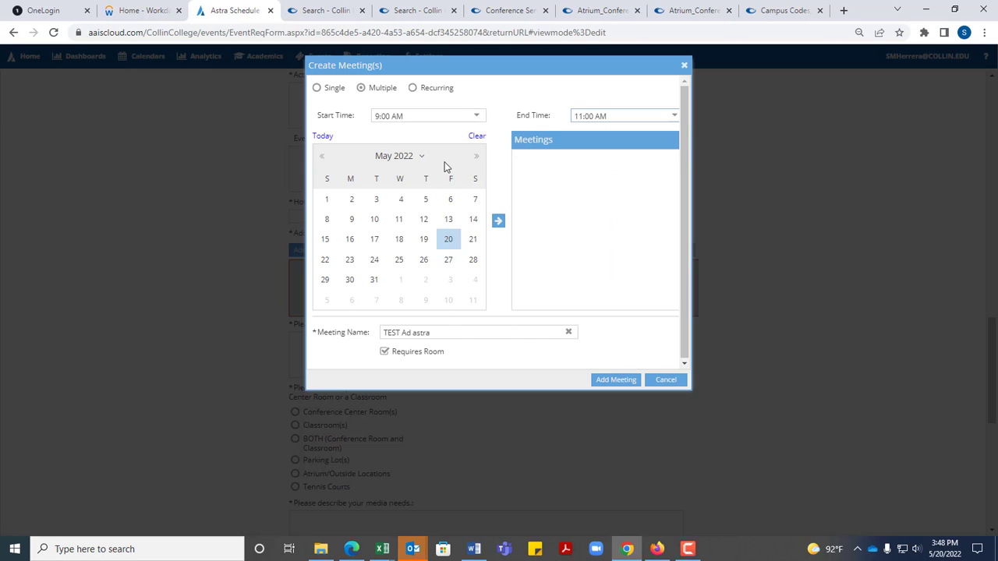
Add July 5 and 6, 2022 to the meetings as a group named AM and expand that group
click(477, 160)
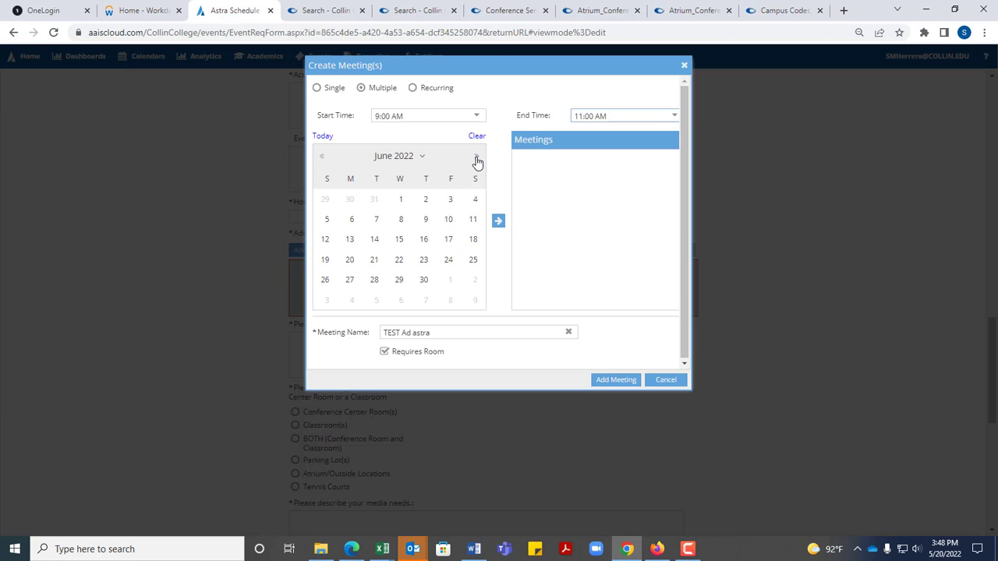
click(477, 160)
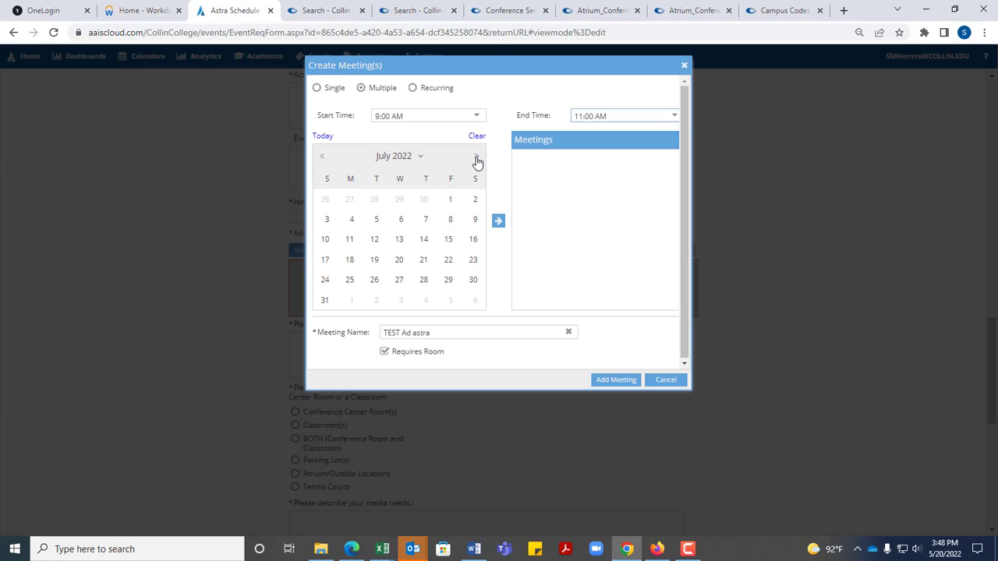
click(377, 222)
click(401, 225)
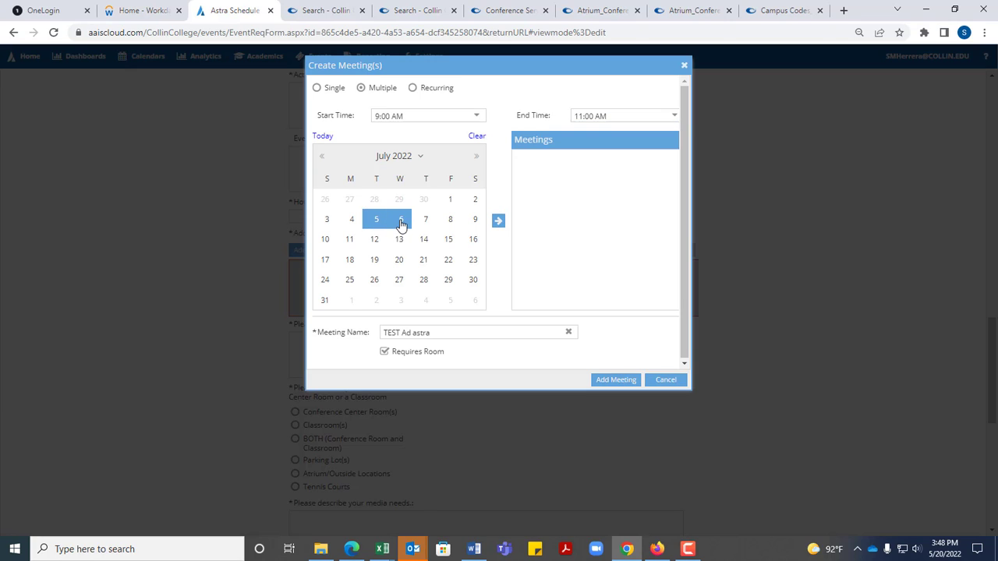
click(498, 223)
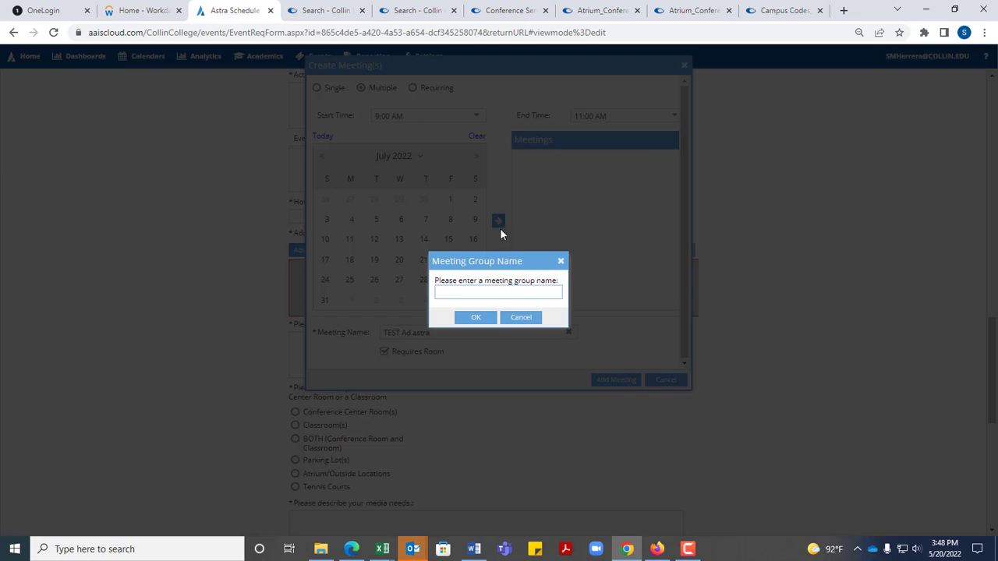
click(498, 293)
text(AM)
click(475, 318)
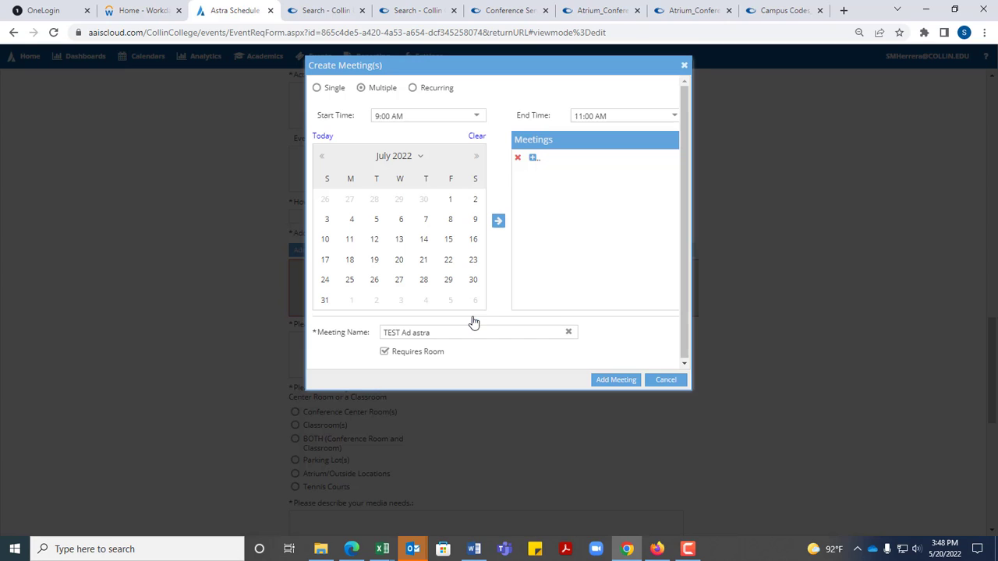
click(532, 159)
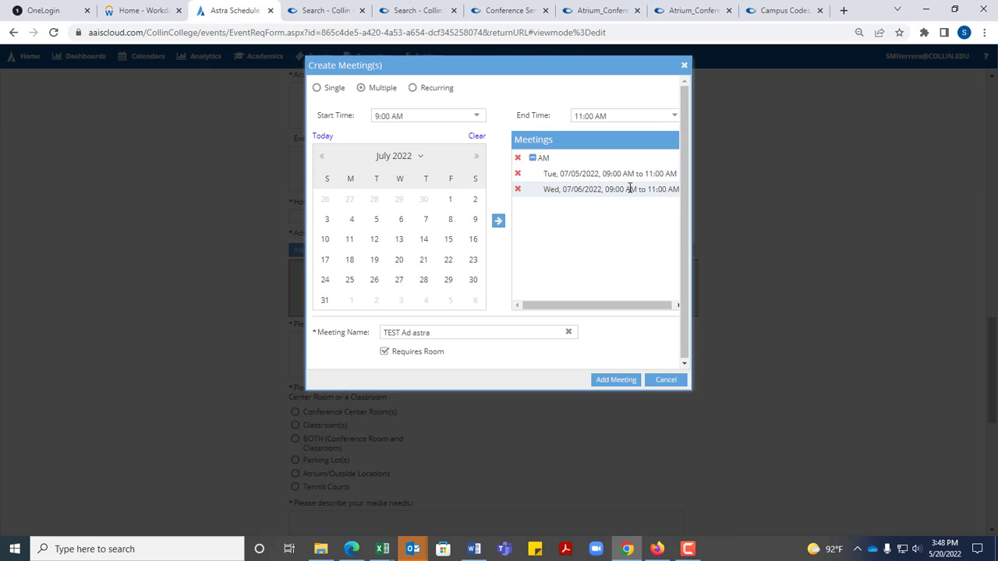
Set the start time to 1:00 PM and the end time to 3:00 PM for the second set of dates
click(479, 117)
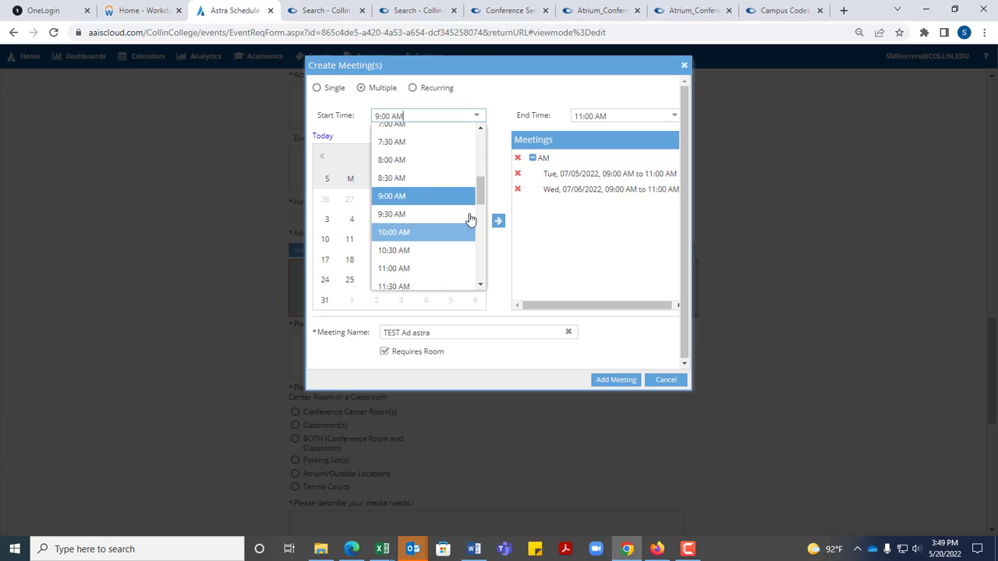
drag(478, 186, 482, 205)
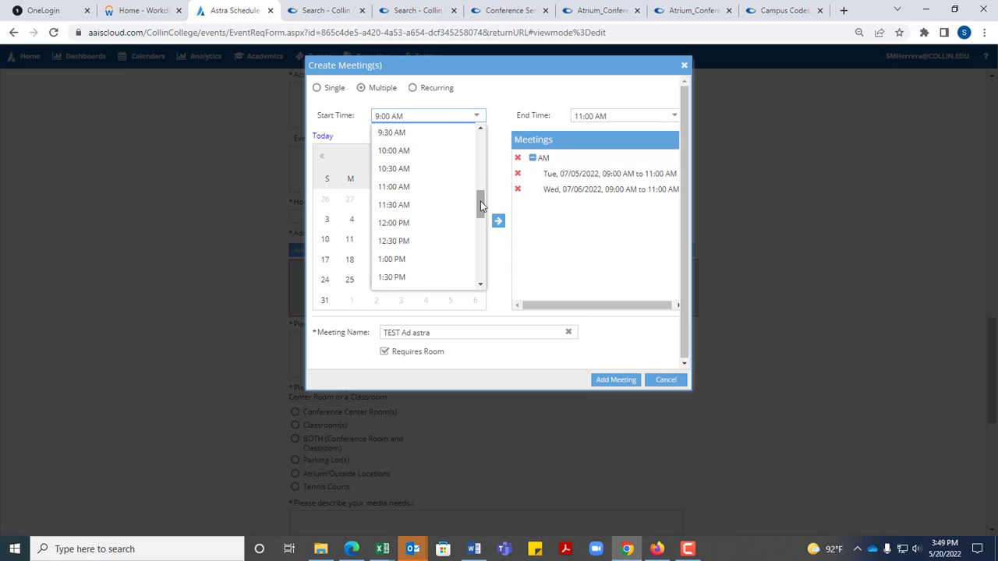
click(449, 257)
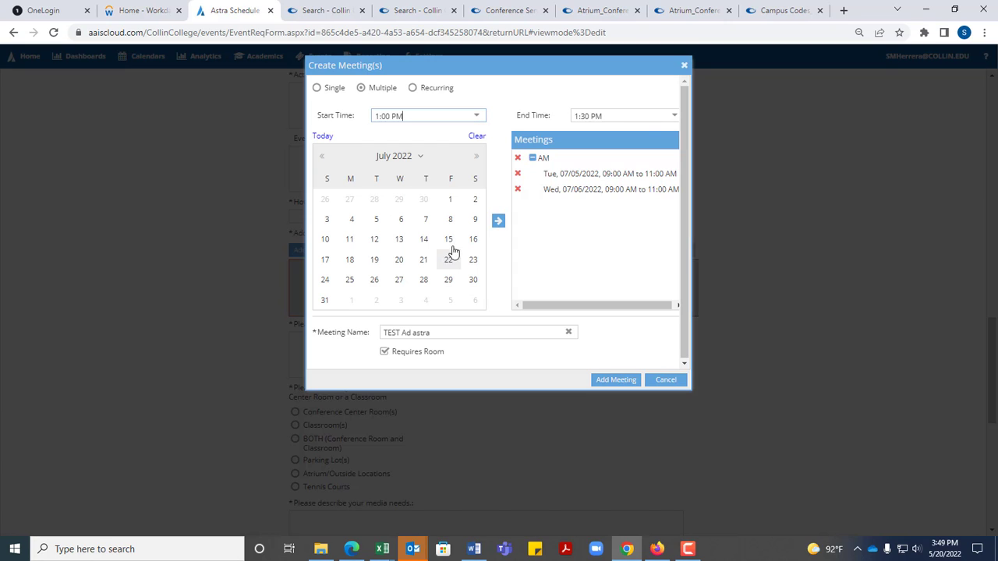
click(674, 117)
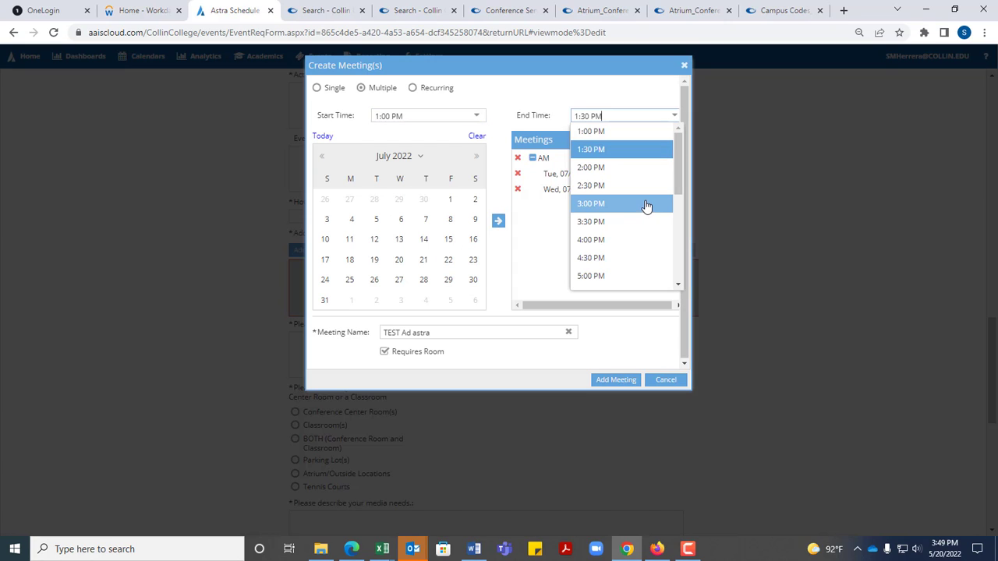
click(646, 205)
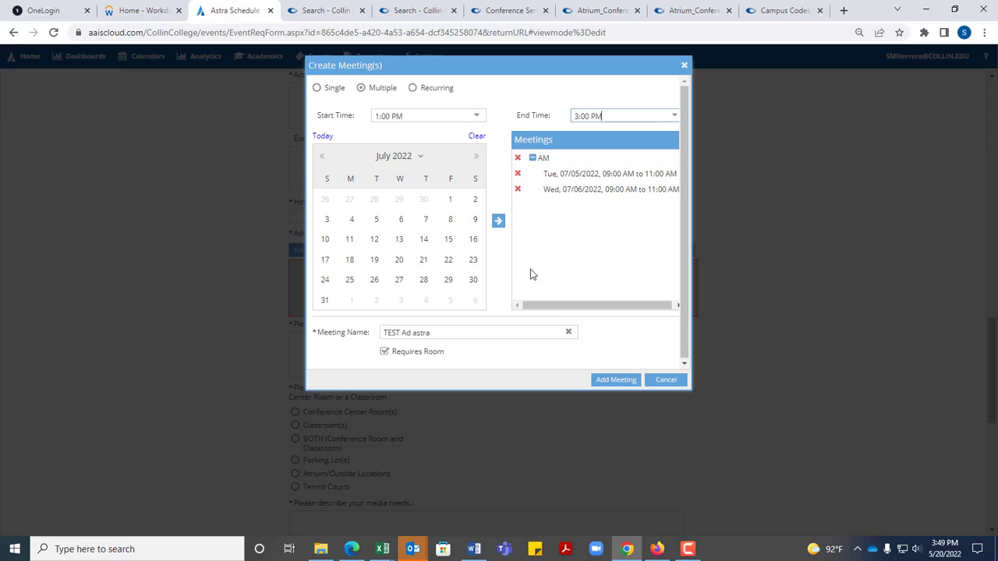
Add July 7 and 8, 2022 as a group named PM and add both meeting groups to the request
click(426, 221)
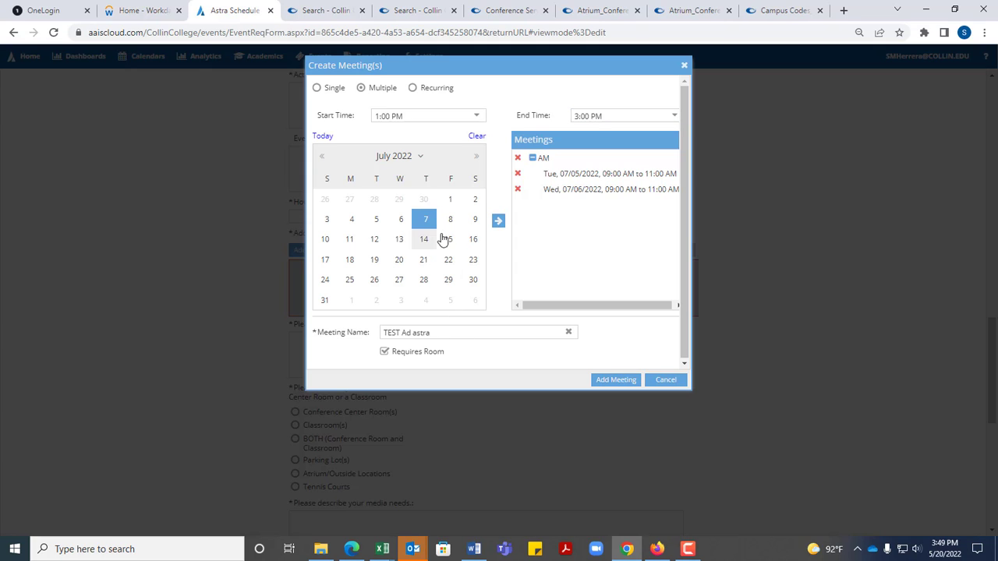
click(448, 221)
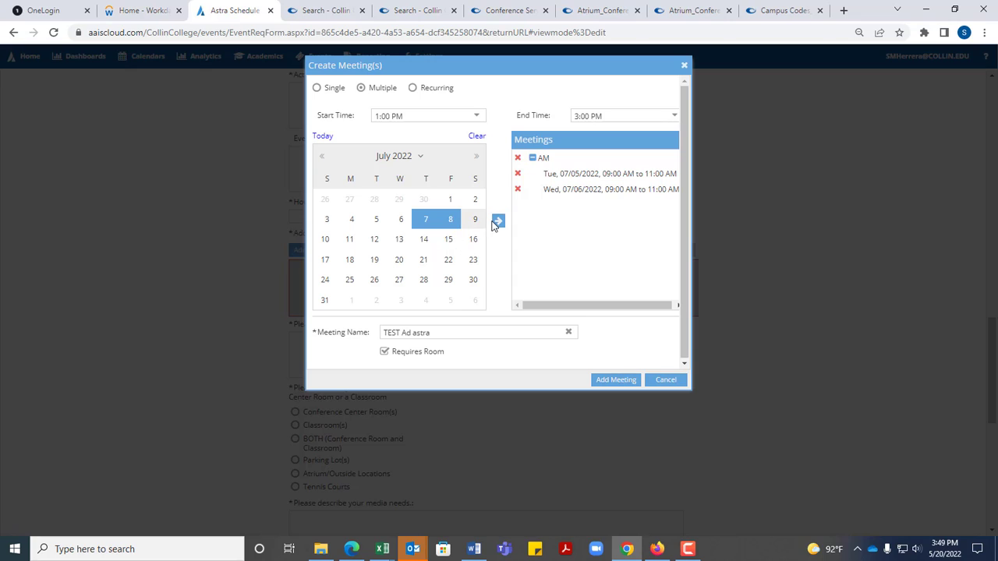
click(498, 221)
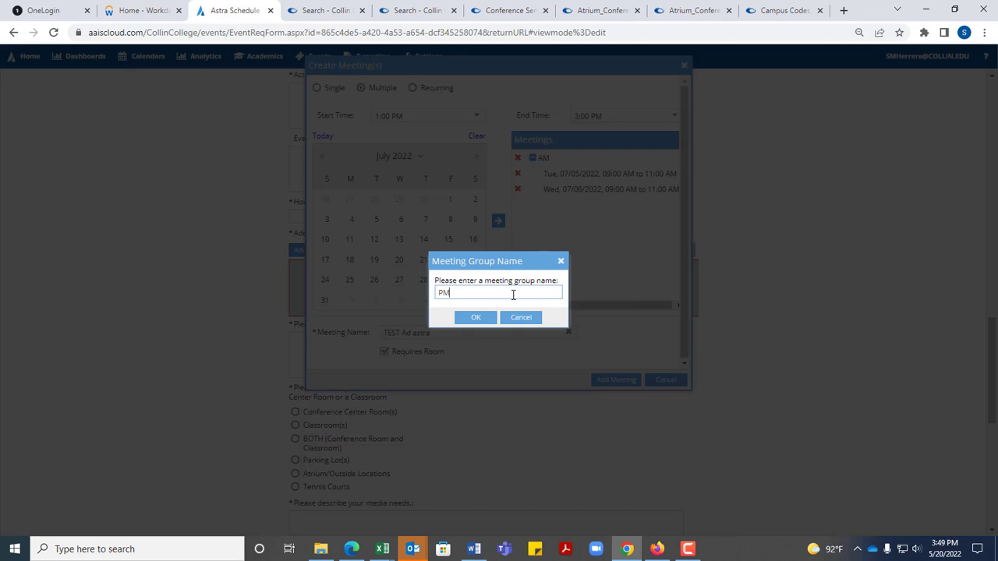
click(476, 318)
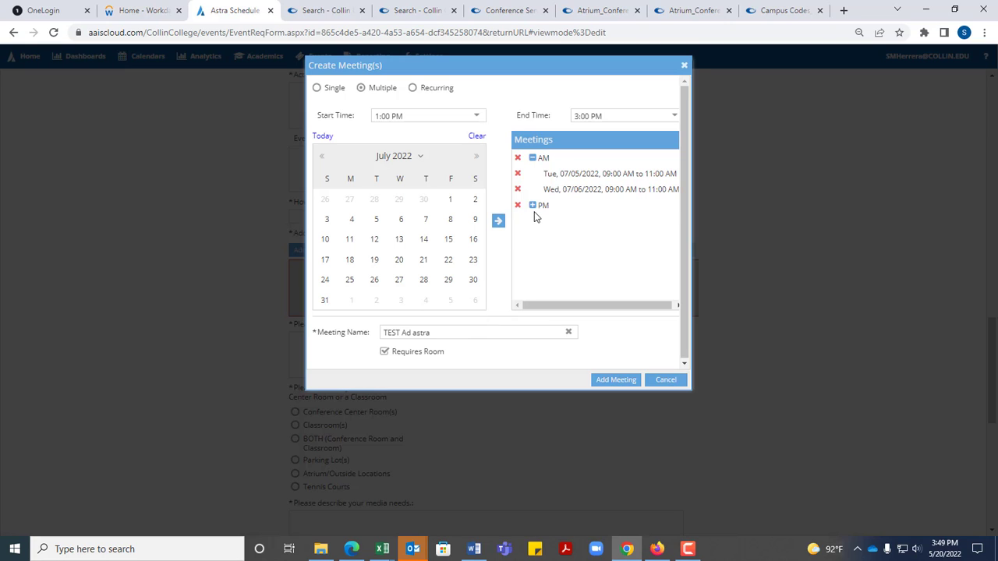
click(531, 206)
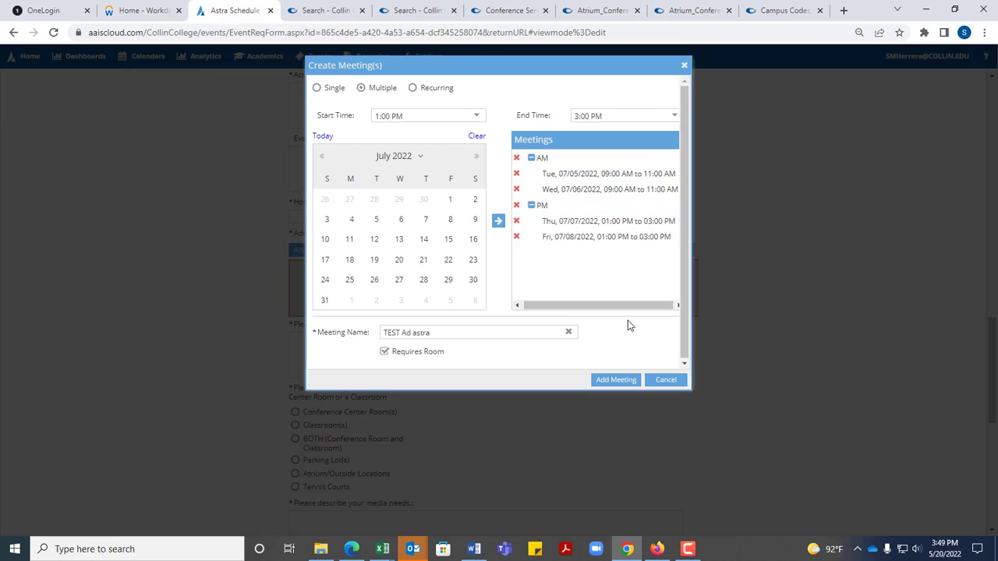
click(616, 381)
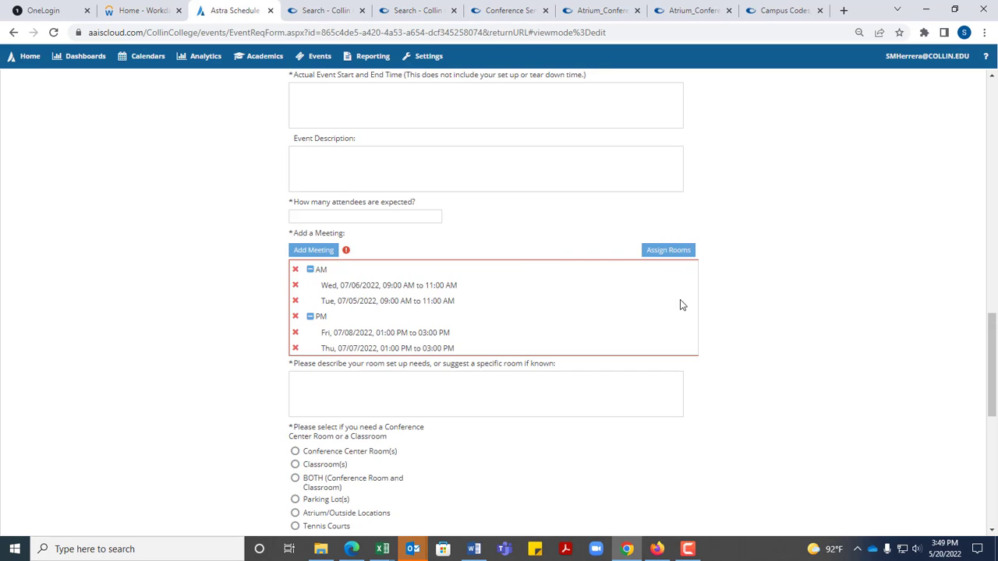
Open room assignment for the AM and PM meetings and change the campus filter to WC
click(665, 251)
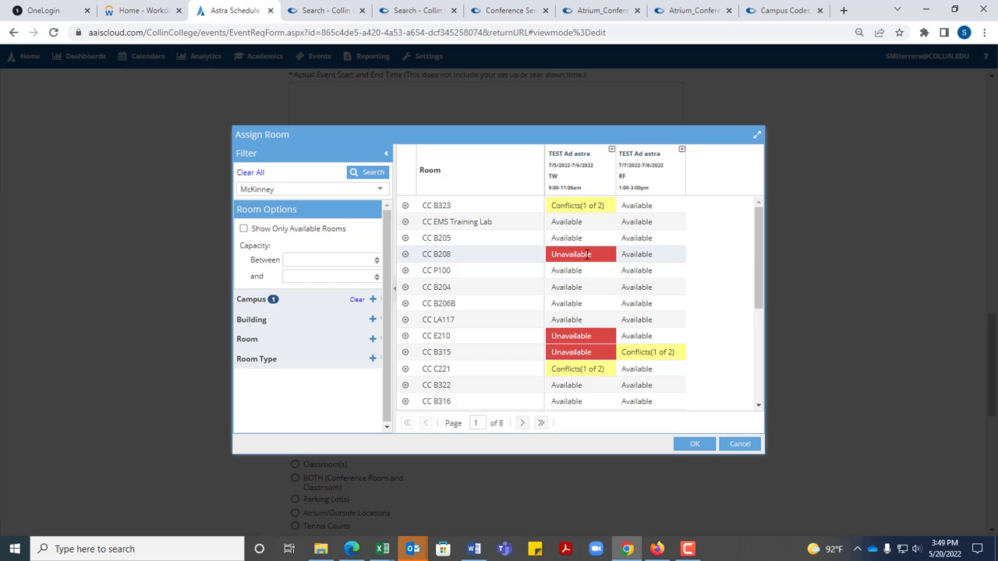
click(357, 302)
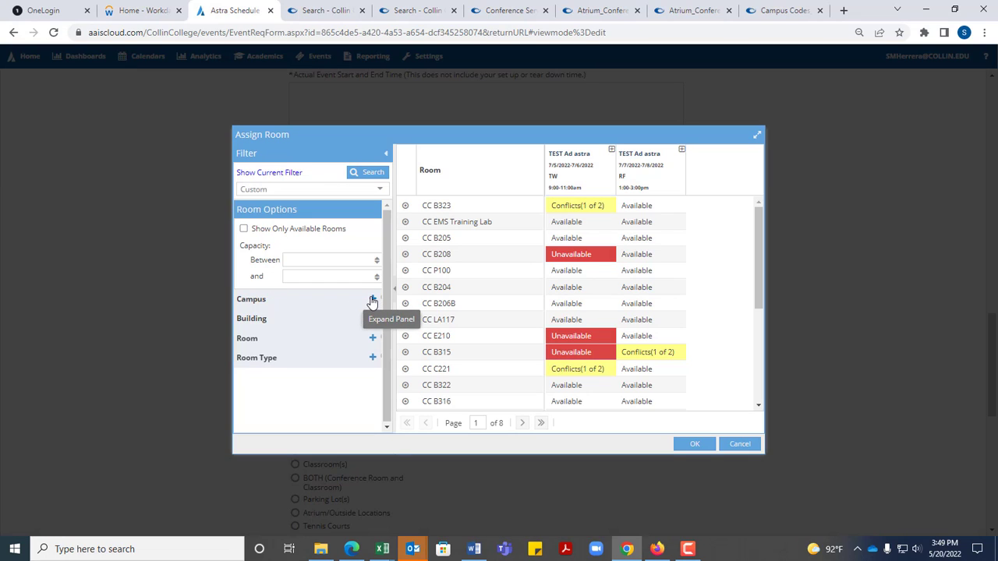
click(372, 301)
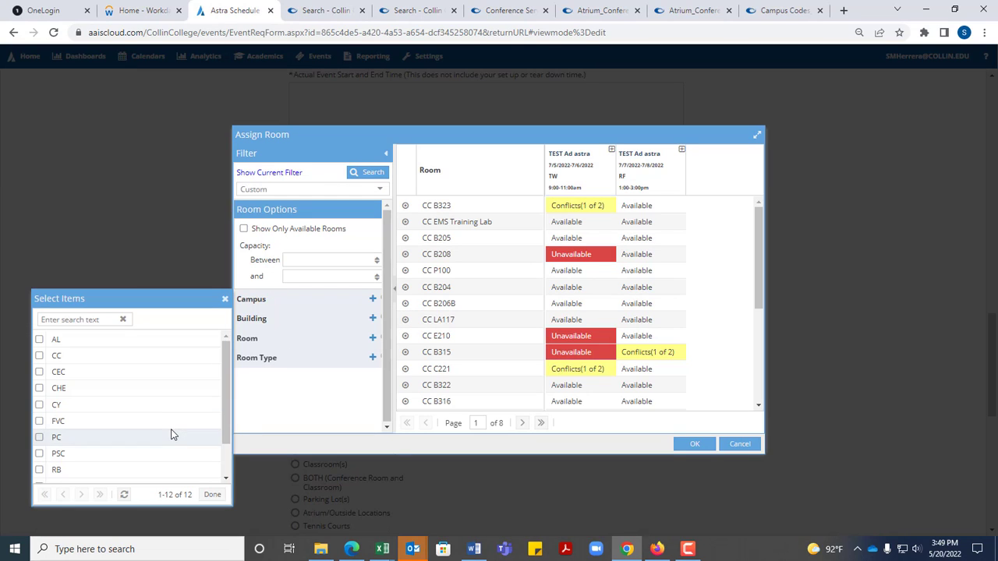
scroll(171, 434, down, 2)
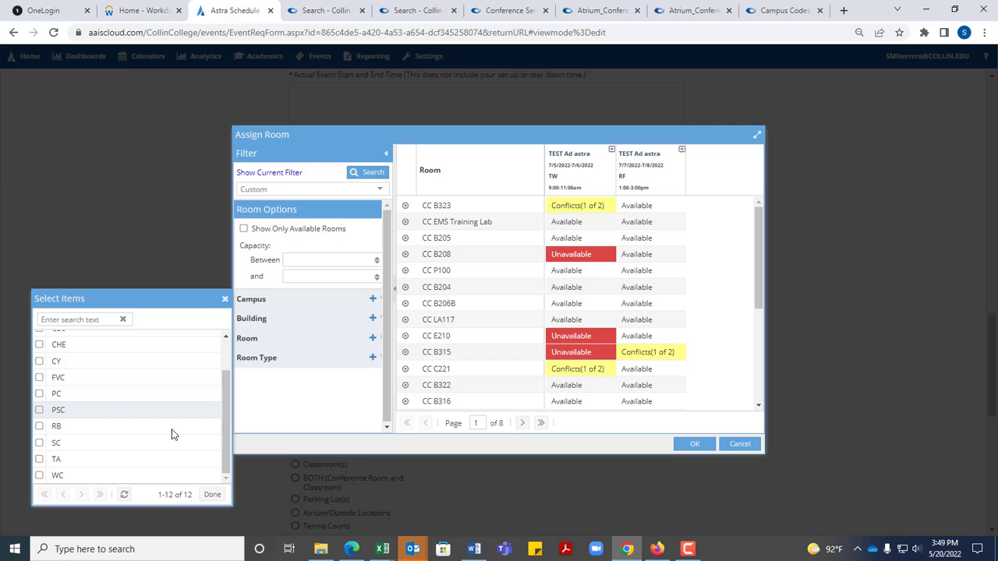
click(141, 476)
click(211, 494)
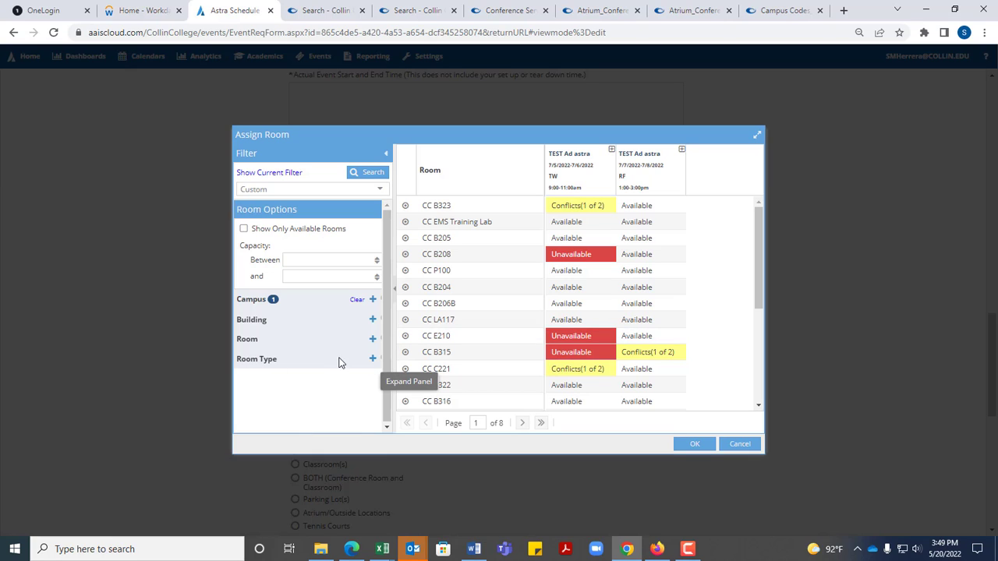
Filter the room type to Conference and search for matching rooms
click(372, 358)
click(95, 348)
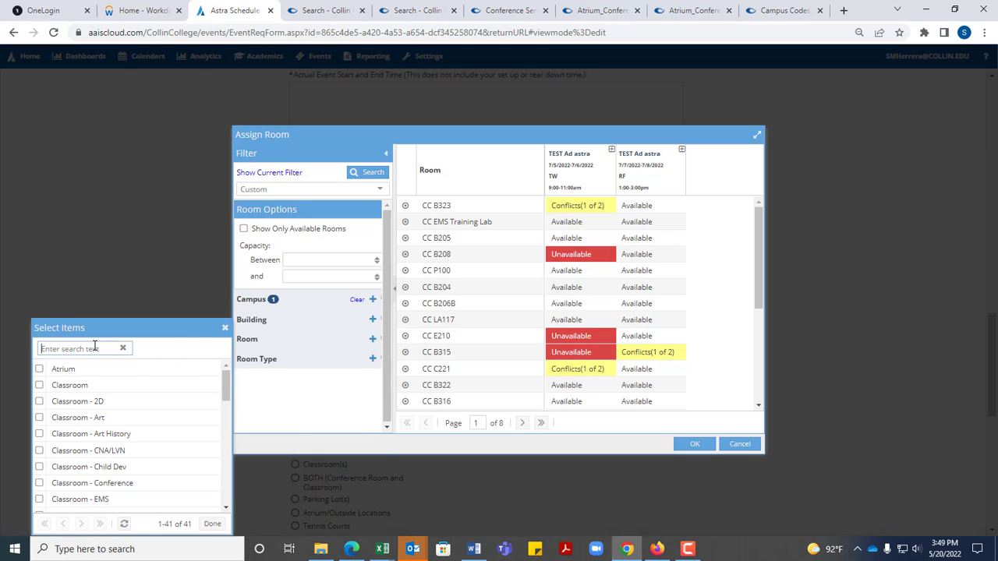
text(conf)
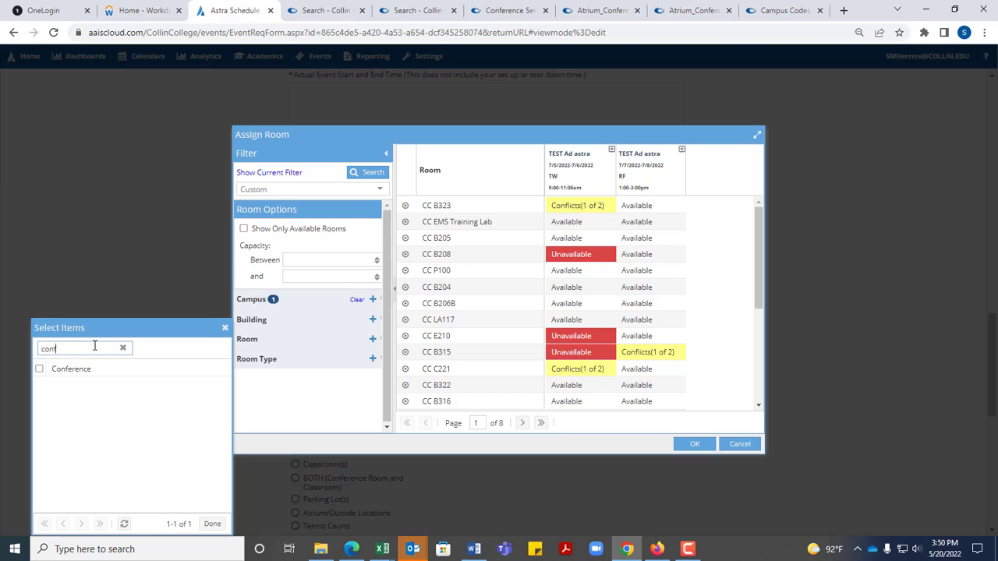
click(89, 370)
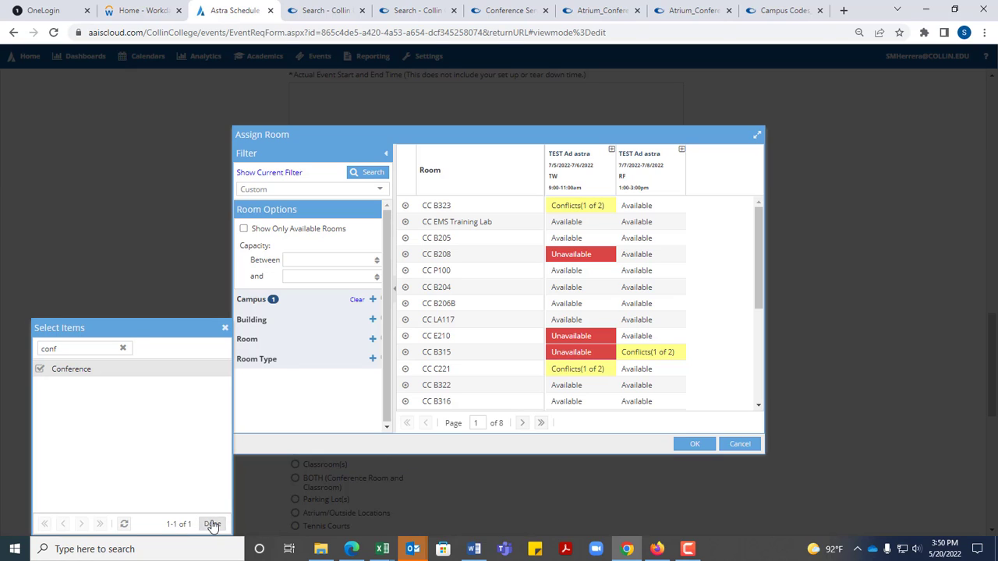
click(212, 525)
click(370, 173)
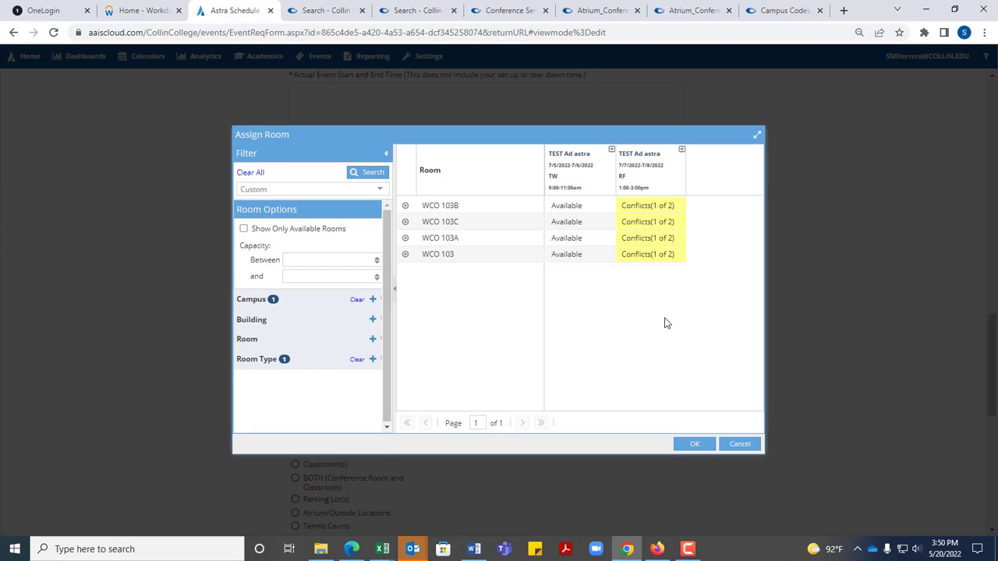
Expand the July 7–8 meeting column and examine each day's availability for the WCO 103 rooms
mouse_move(656, 220)
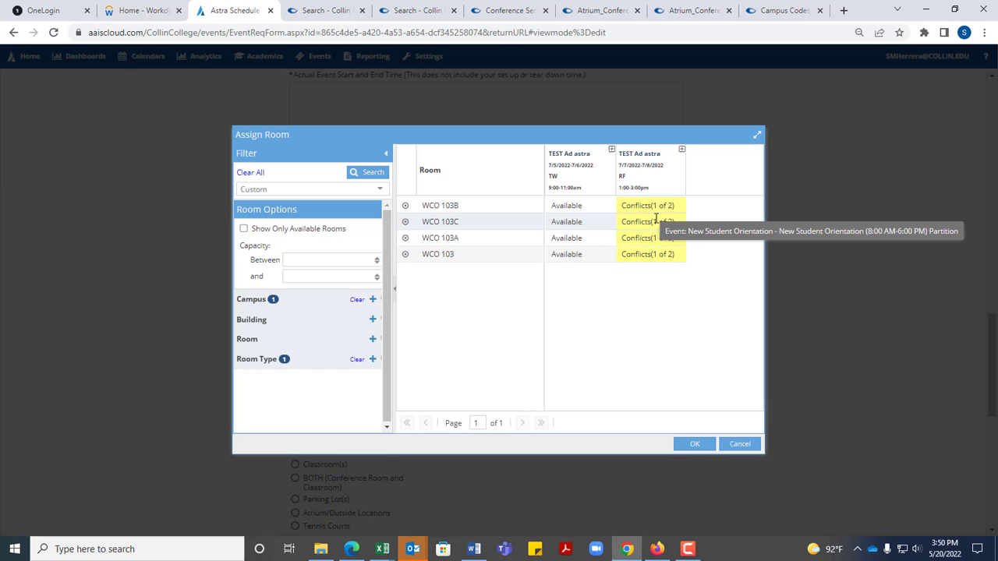
click(682, 149)
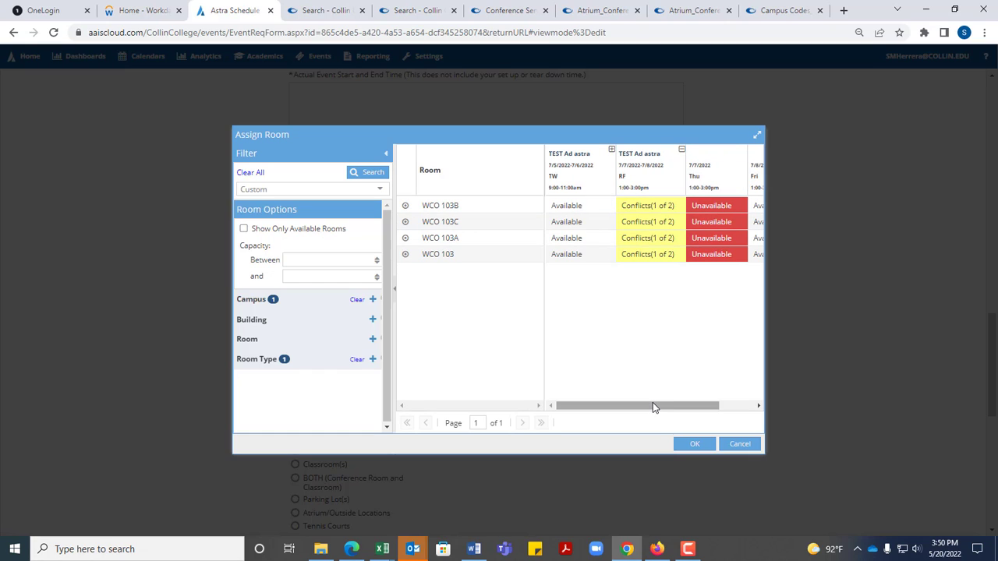
drag(653, 402, 683, 403)
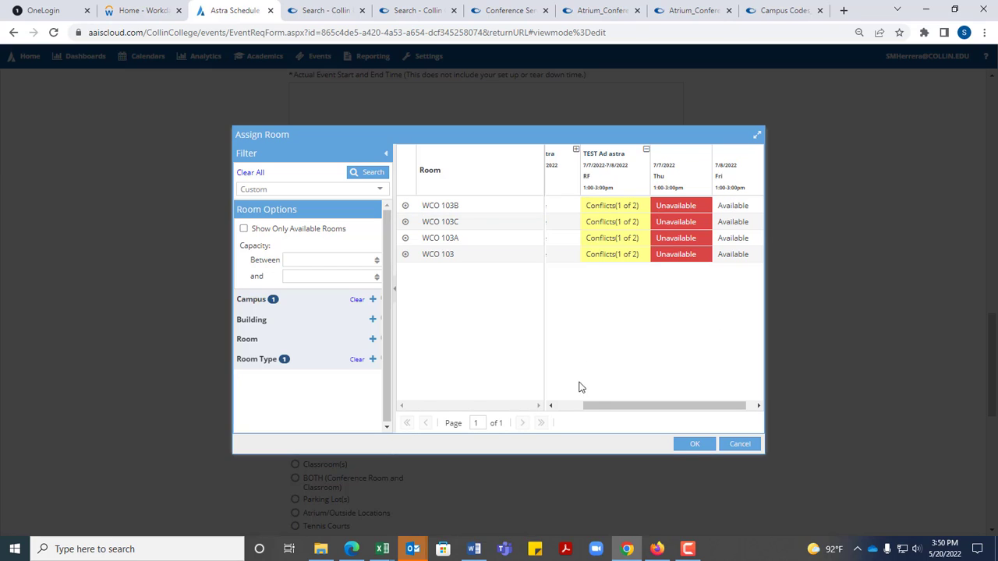
drag(591, 407, 546, 410)
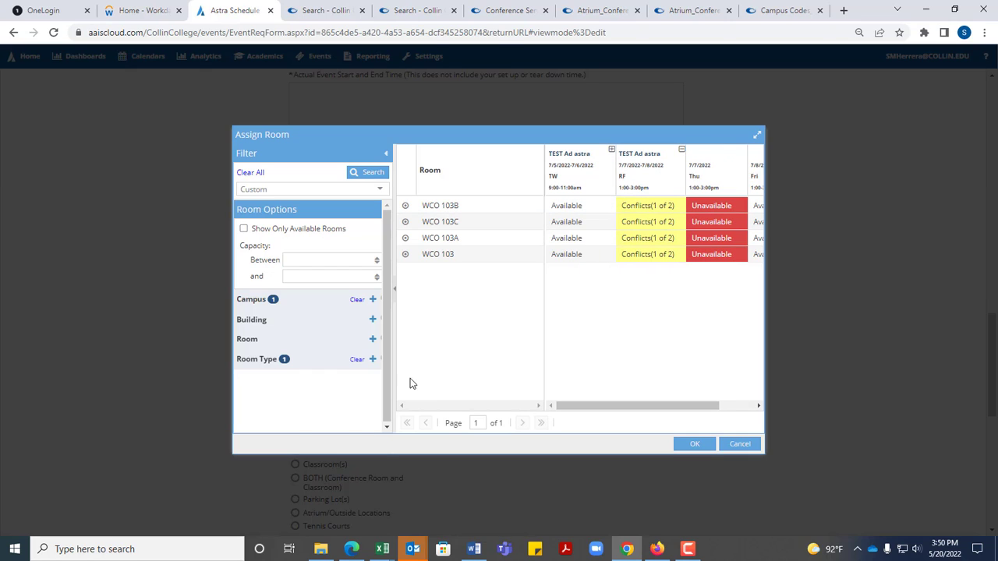
Switch the campus filter to PC, keeping the Conference room type, and search for rooms
click(357, 301)
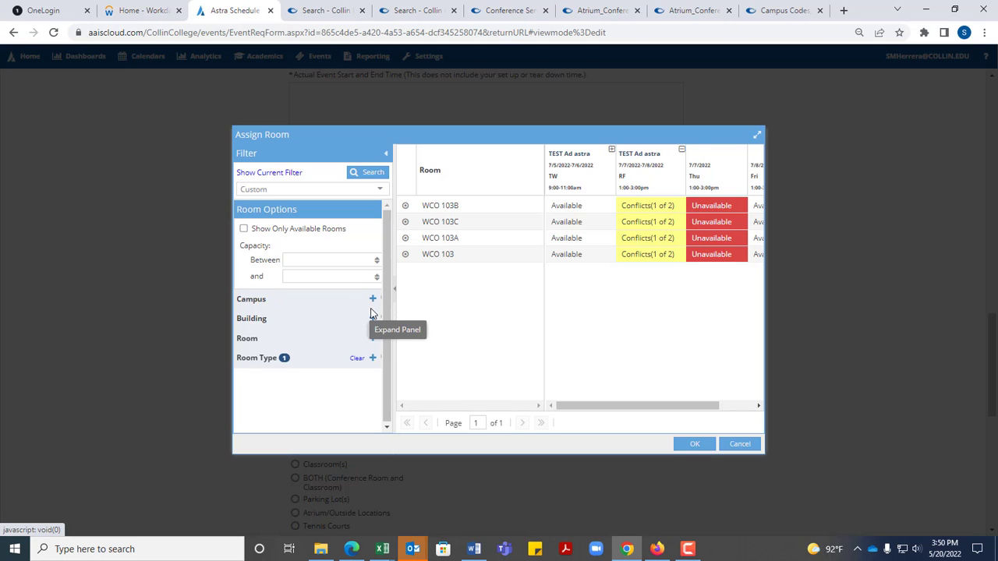
click(372, 301)
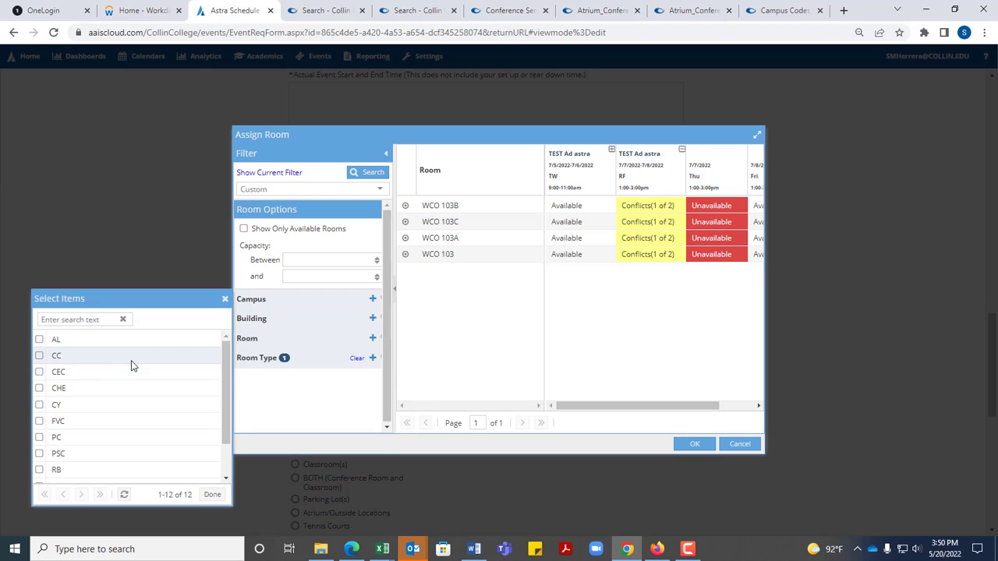
click(139, 437)
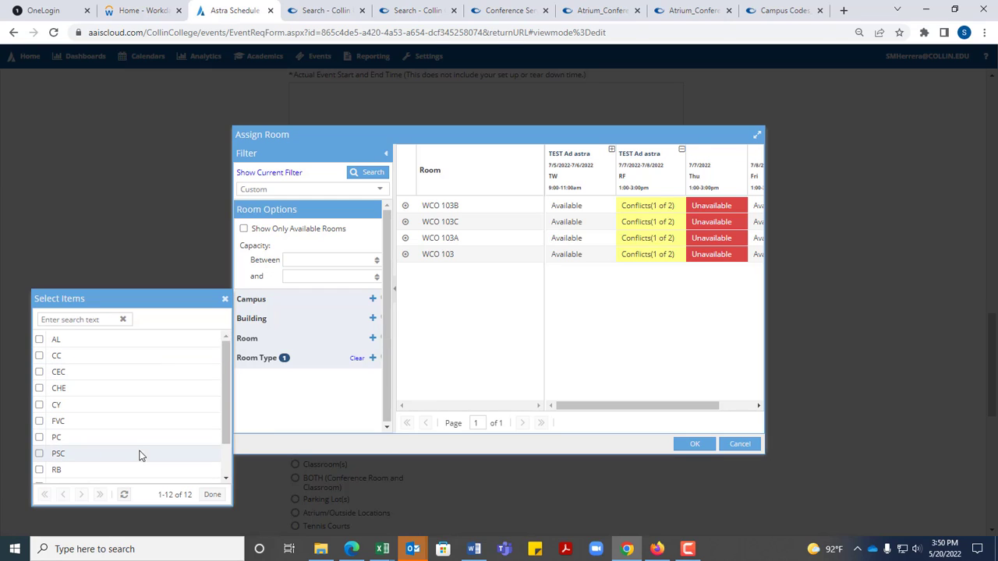
click(211, 496)
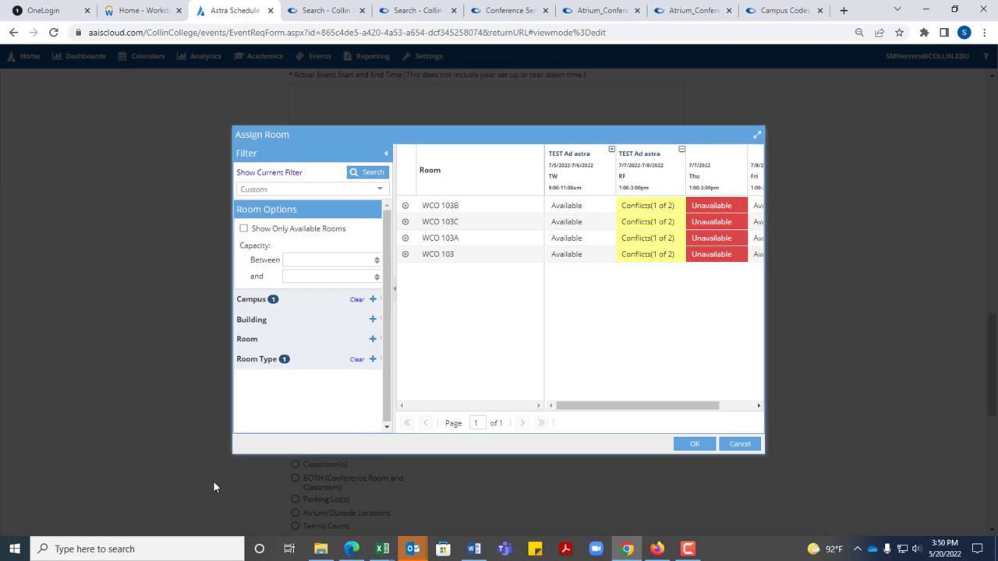
click(370, 173)
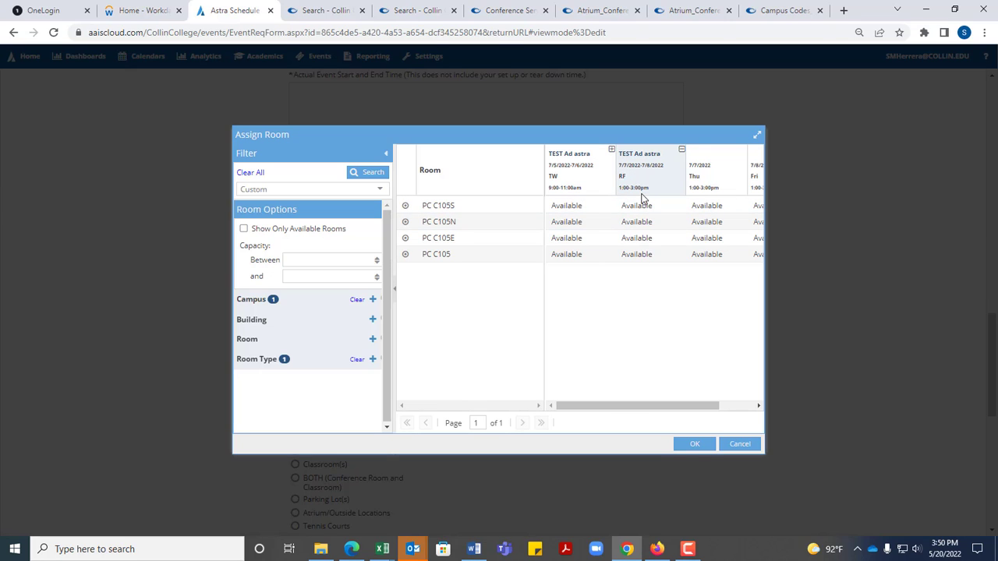
Examine the day-by-day availability of the PC C105 rooms for both the July 5–6 and July 7–8 meetings, then collapse both date breakdowns
drag(691, 406, 725, 406)
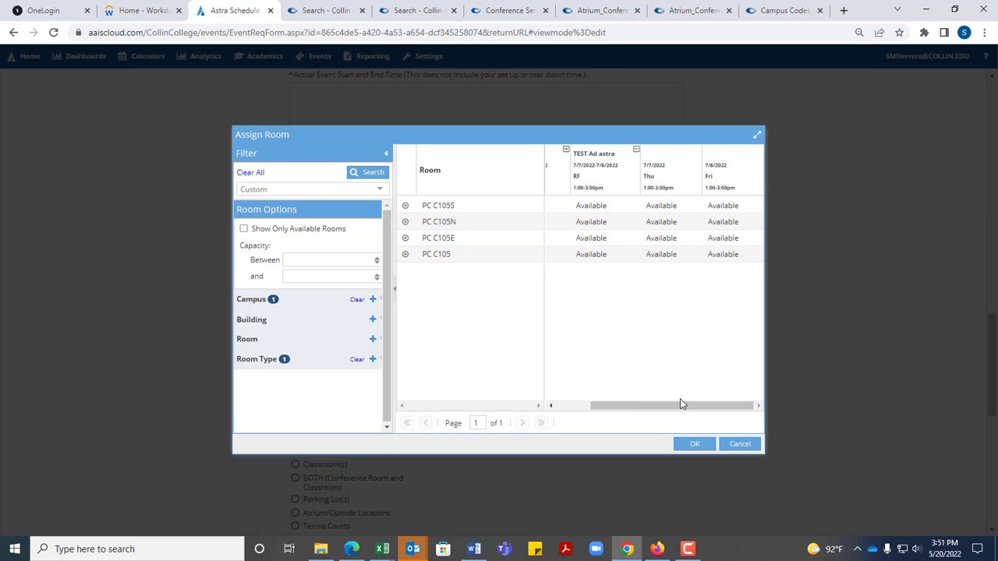
drag(681, 403, 647, 405)
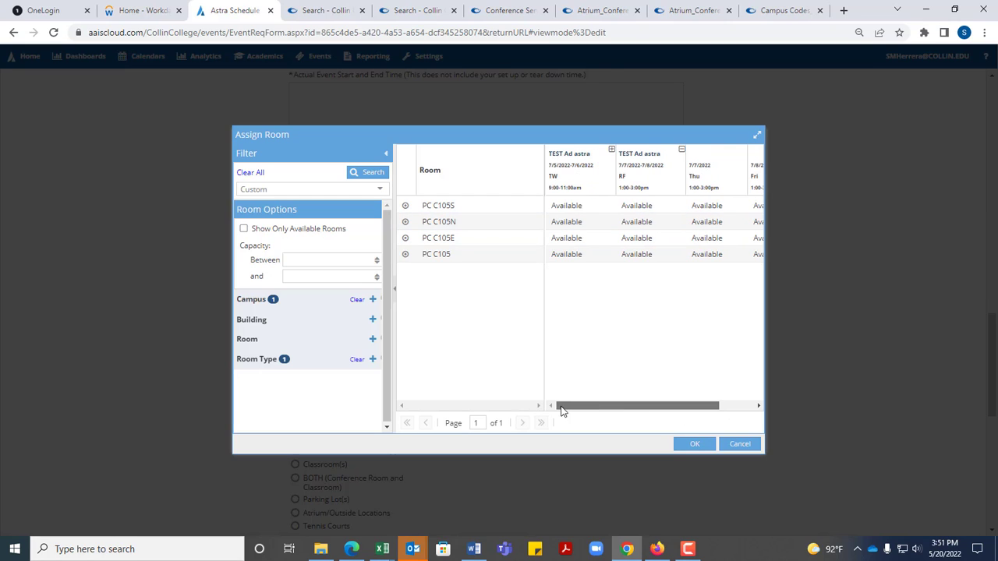
click(681, 151)
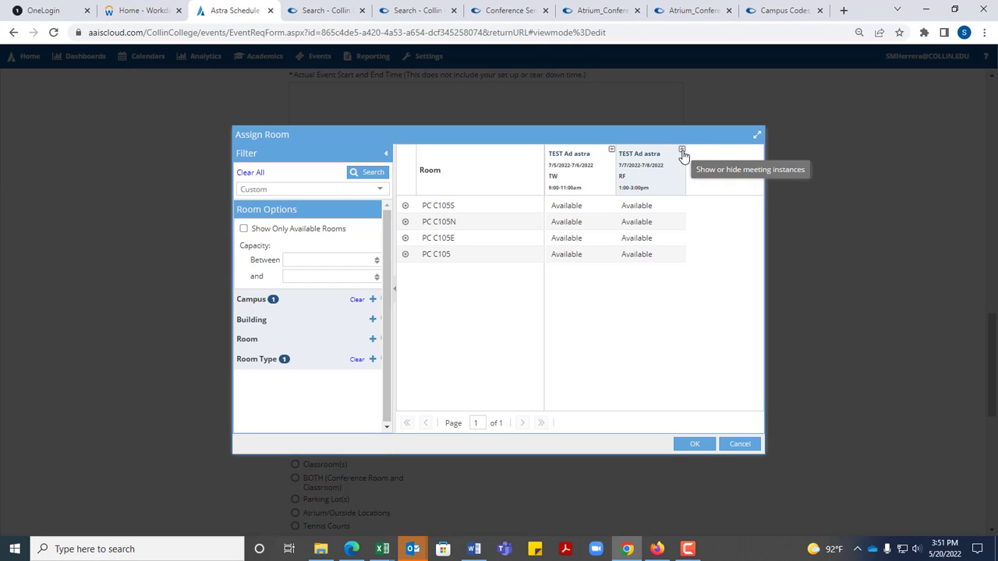
click(683, 151)
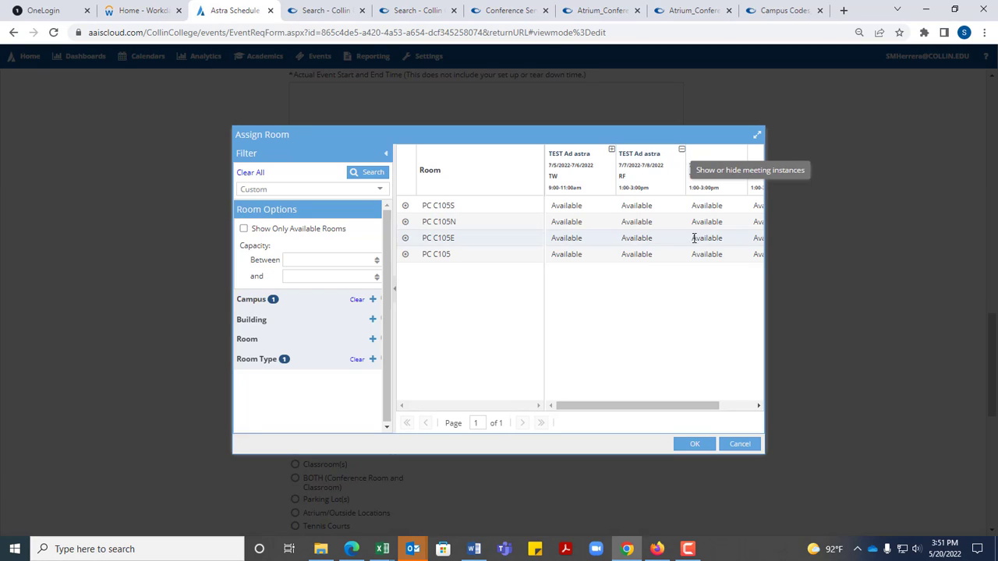
click(612, 150)
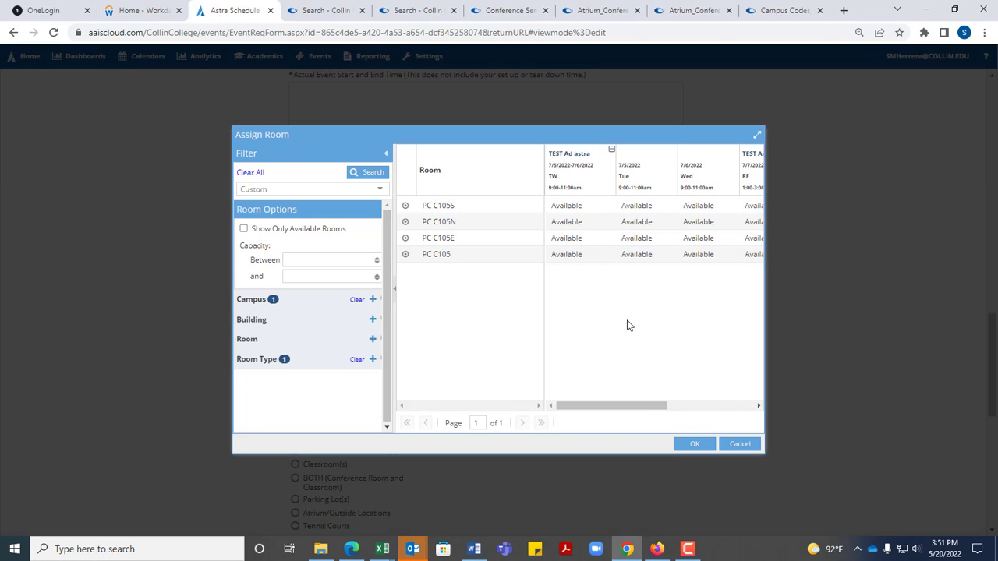
drag(622, 406, 520, 410)
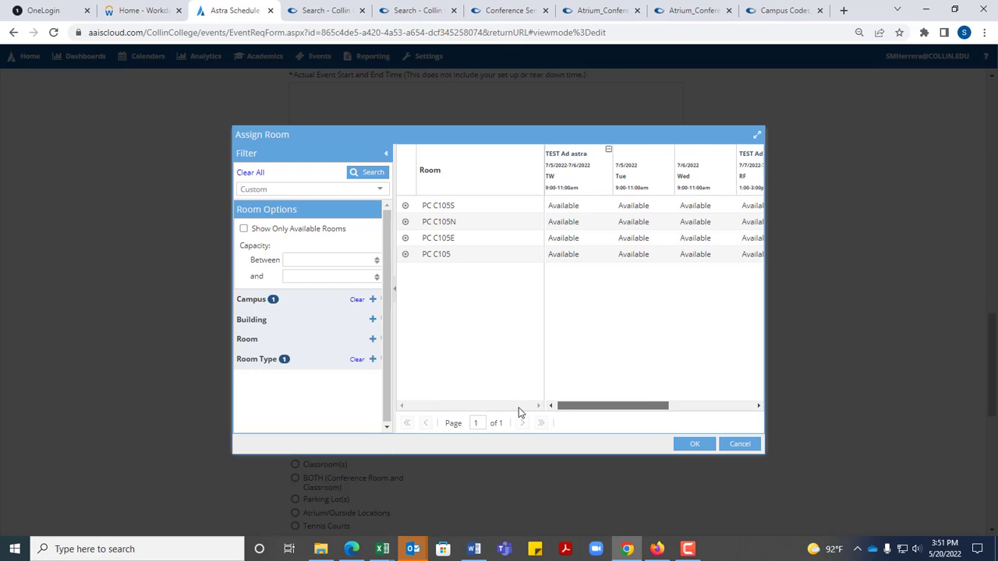
click(612, 149)
click(681, 149)
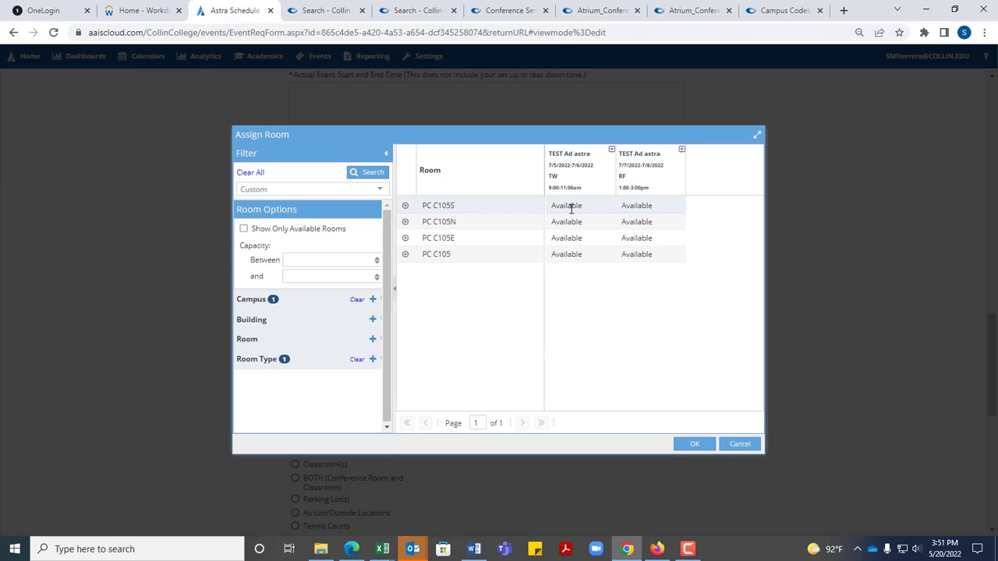
Select room PC C105 for the July 5–6 morning meeting and check the selection on each date
click(570, 255)
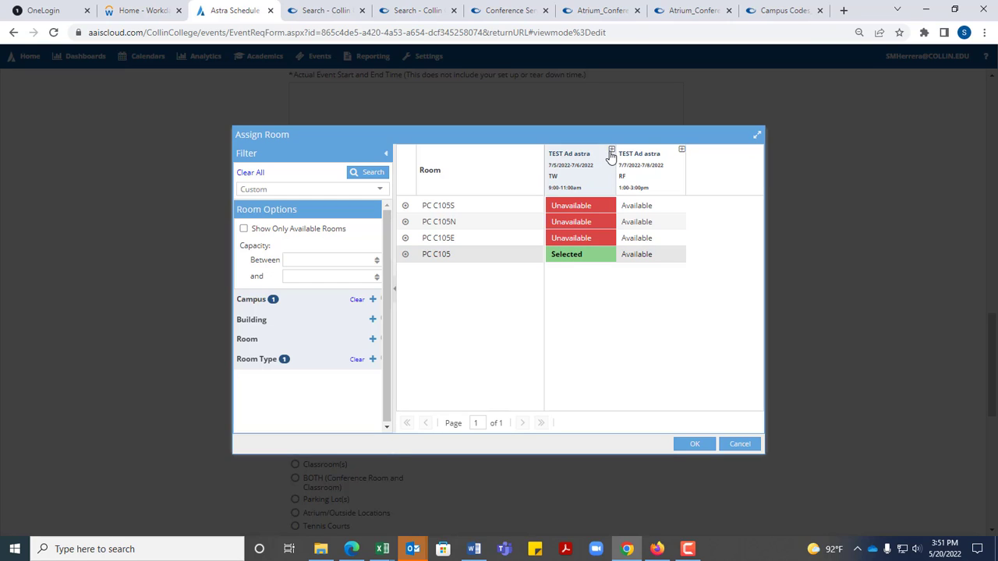
click(611, 150)
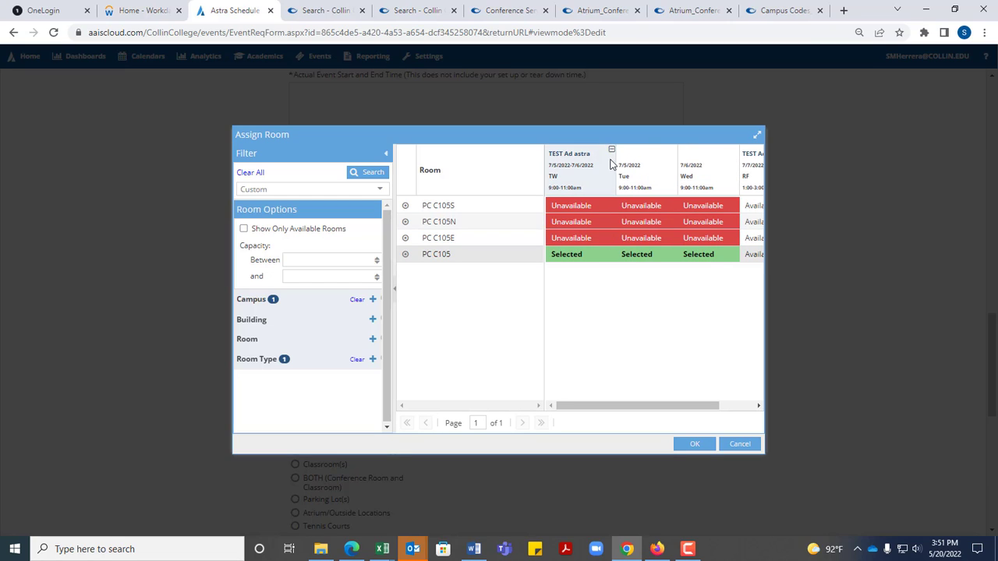
click(612, 150)
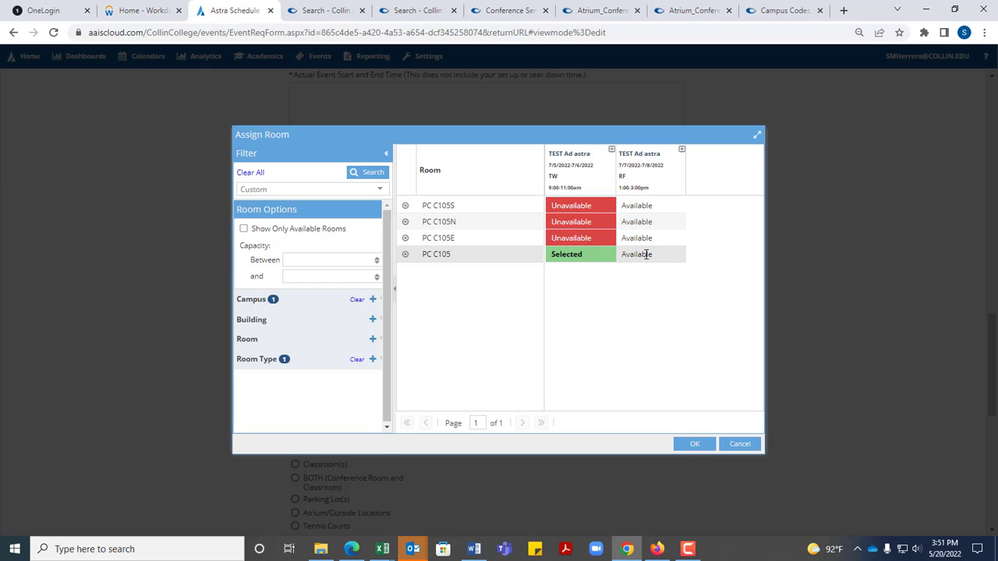
Select PC C105 for the July 7–8 afternoon meeting, check each date, and confirm the room assignments
click(646, 254)
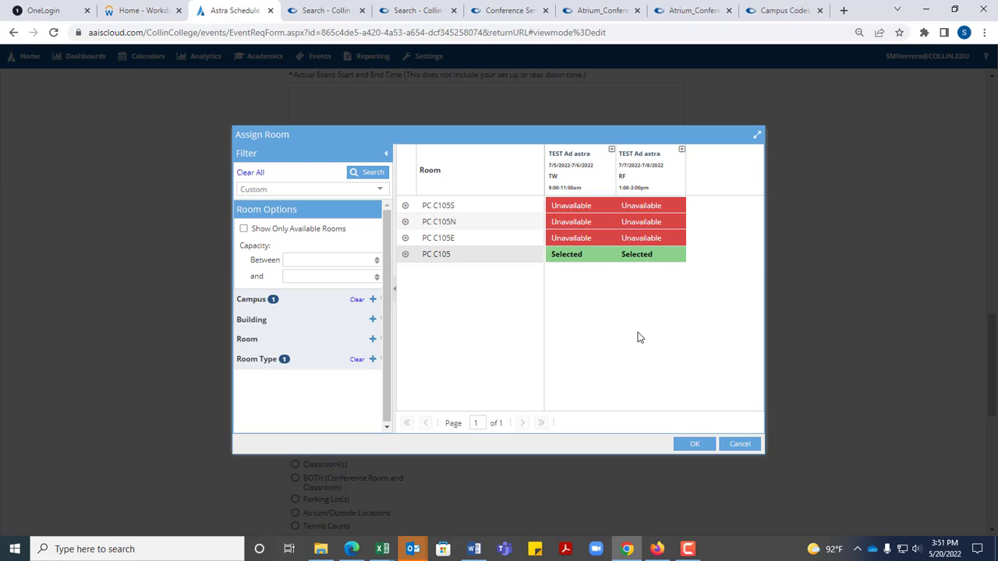
click(682, 150)
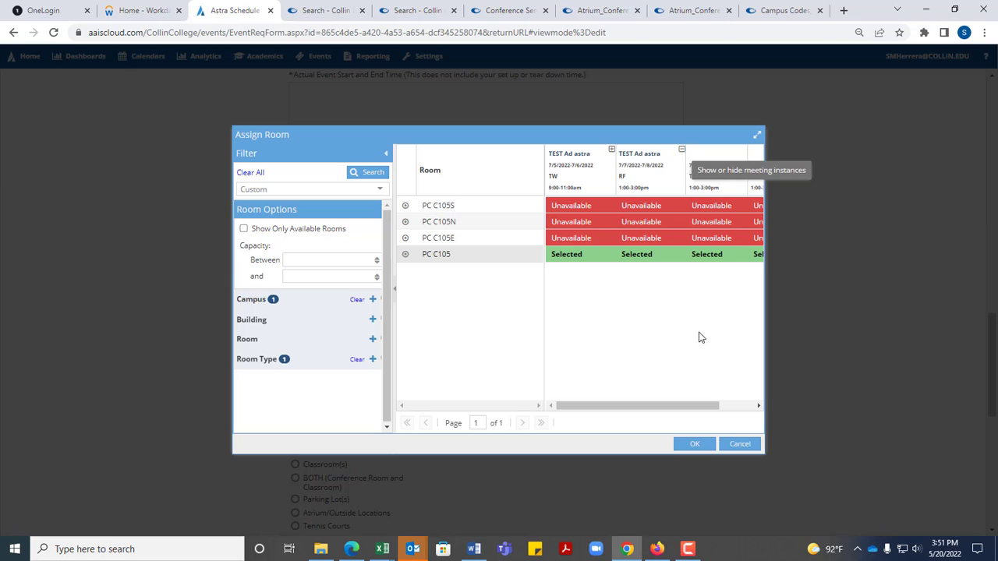
drag(684, 414, 755, 415)
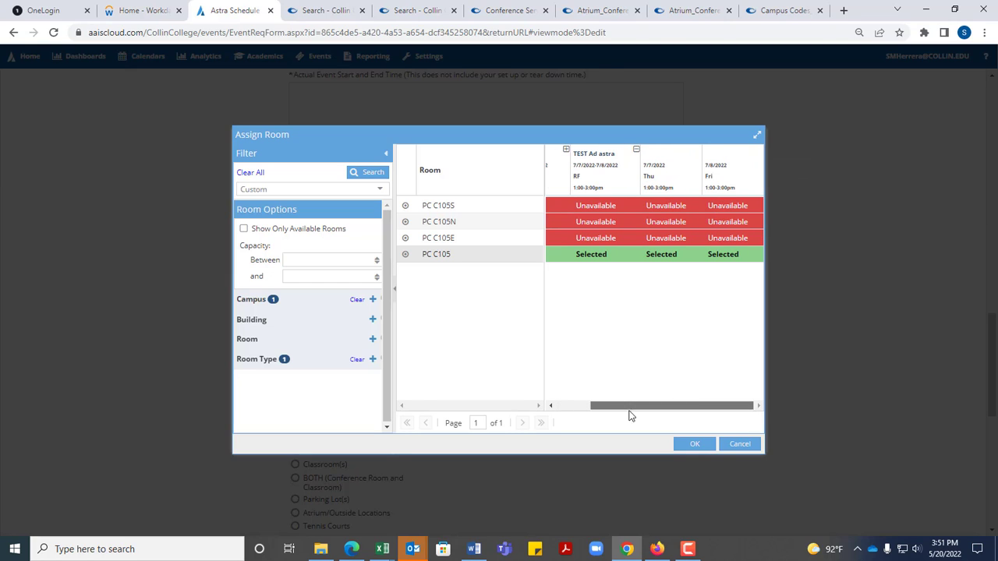
drag(629, 415, 592, 411)
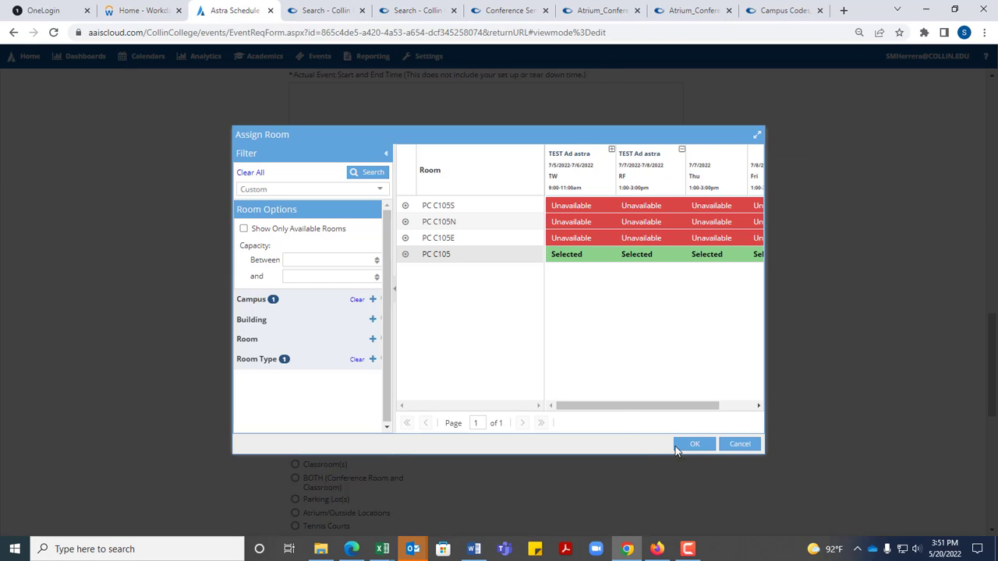
click(694, 447)
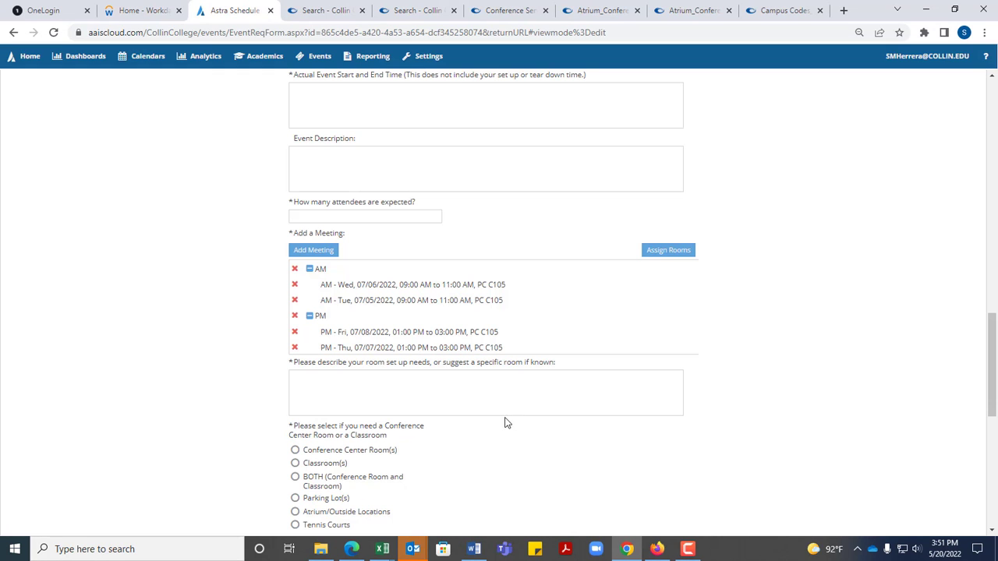
Review the form's remaining media, catering, insurance and security questions, and switch to the Conference Services/Facility Leasing page
scroll(504, 421, down, 5)
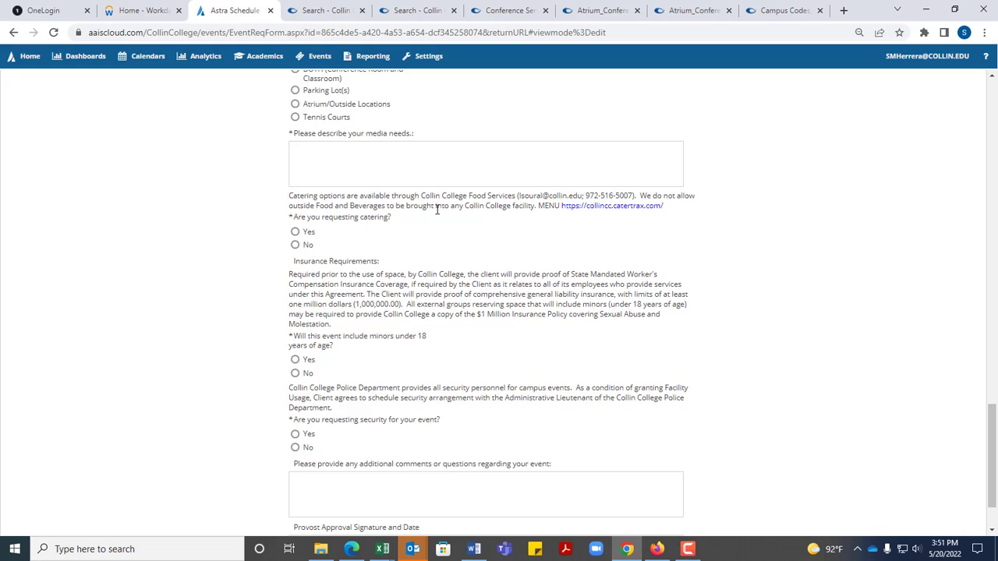
scroll(483, 299, down, 1)
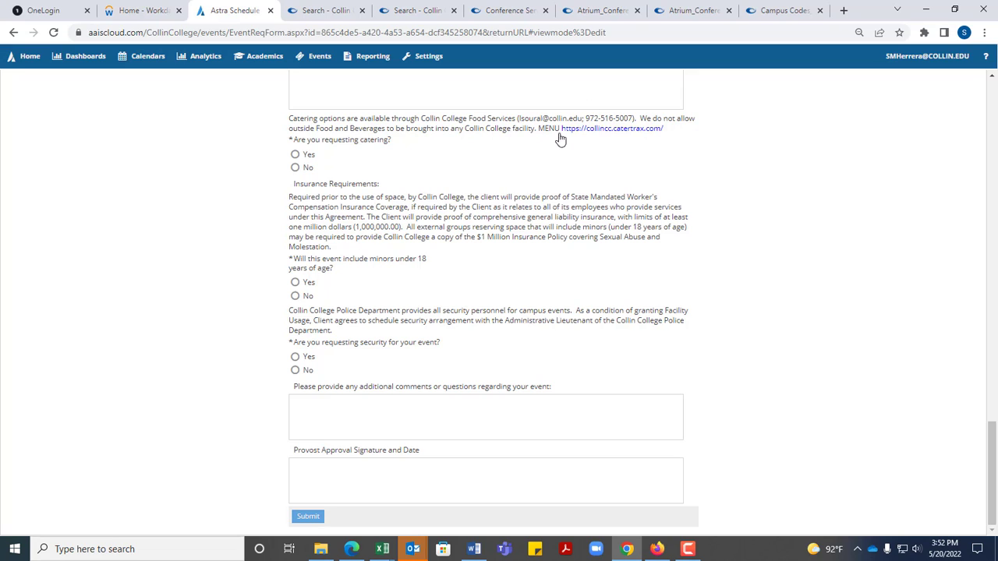
click(511, 11)
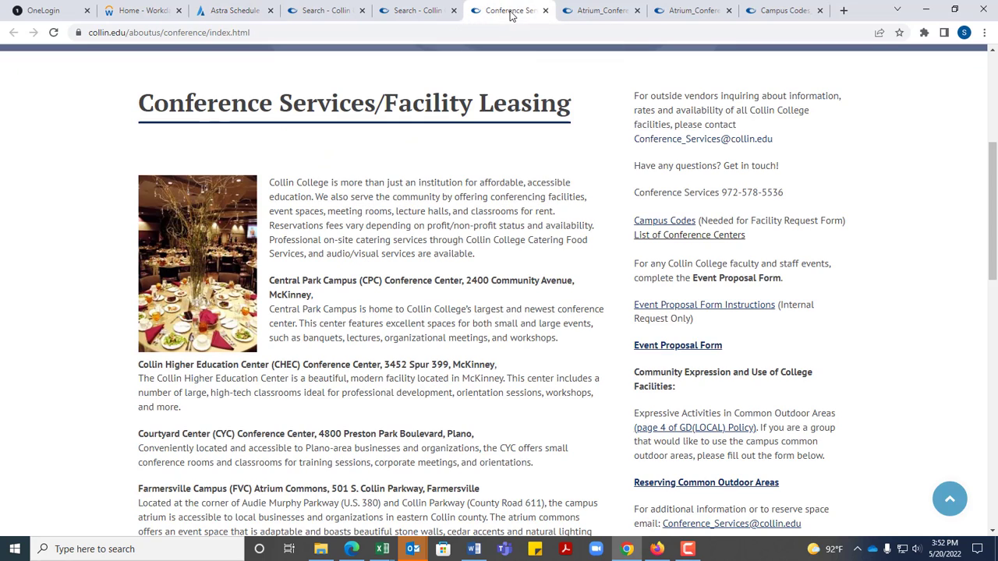